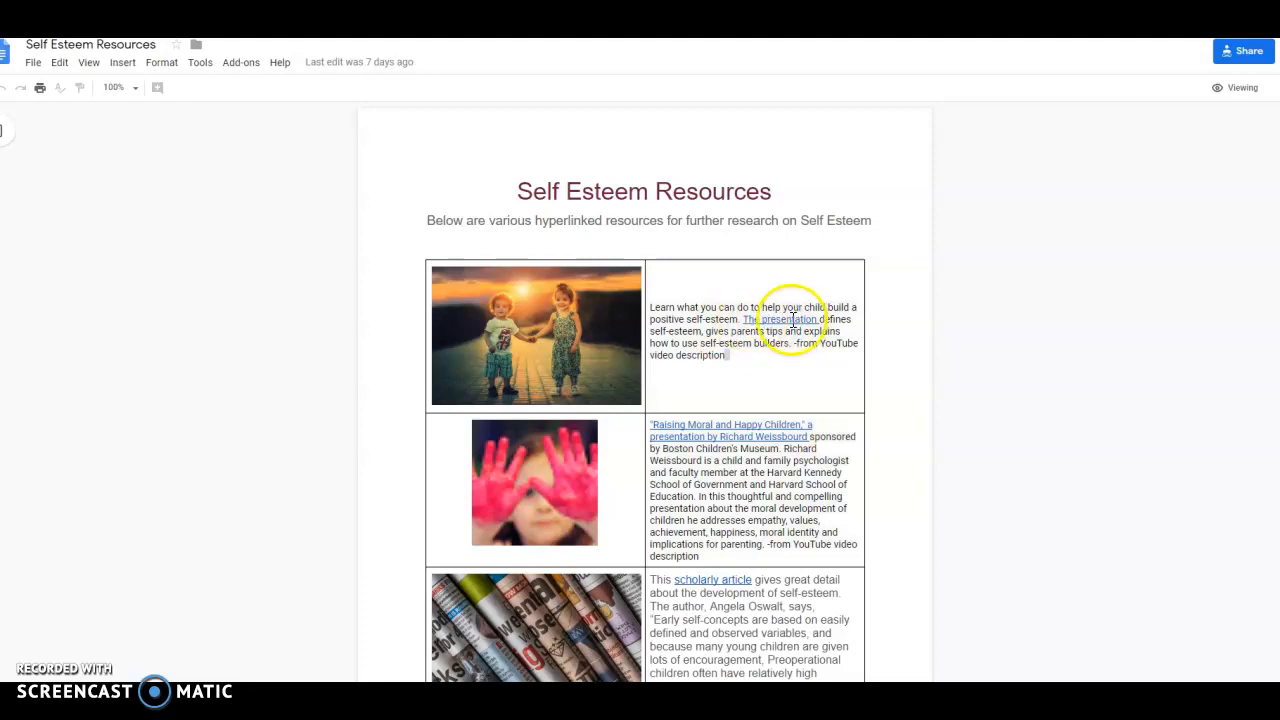
# Follow the presentation hyperlink in the table's first row to its YouTube video, and return to the resources document.
pyautogui.click(791, 319)
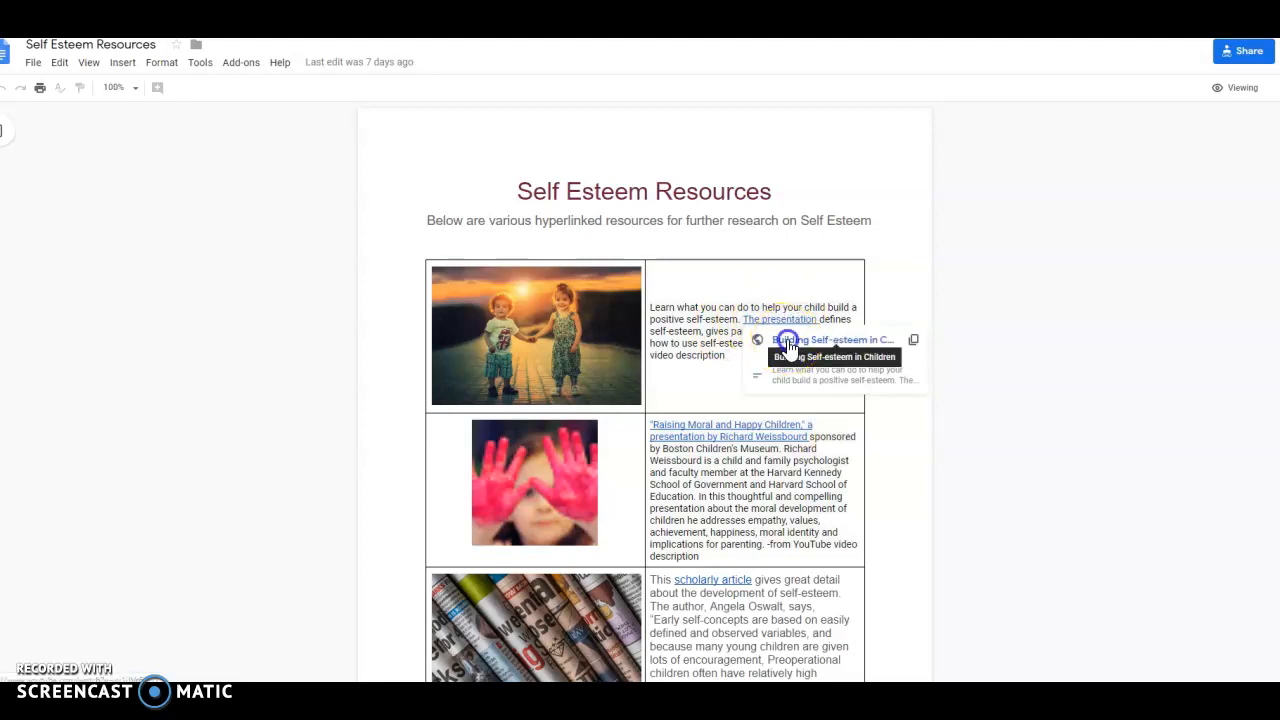
pyautogui.click(790, 341)
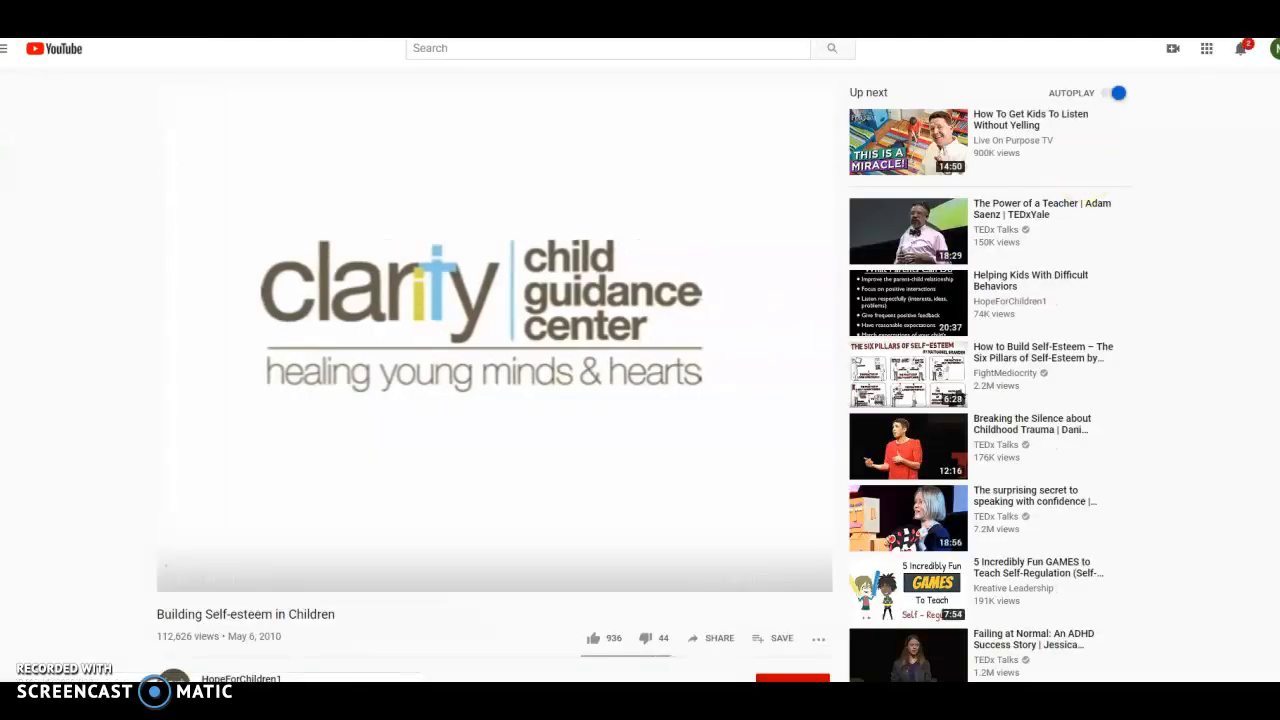
pyautogui.click(1094, 38)
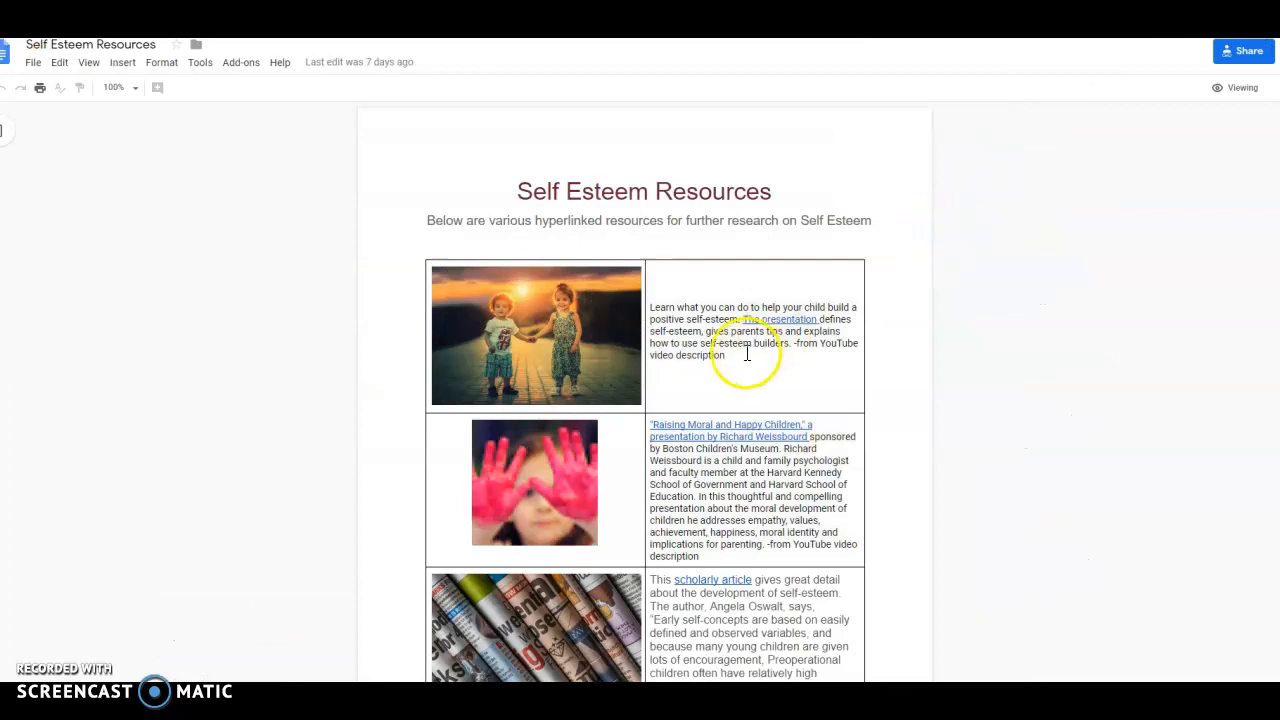
# Follow the hyperlink attached to the first row's picture of two children, and close the opened video page.
pyautogui.click(514, 365)
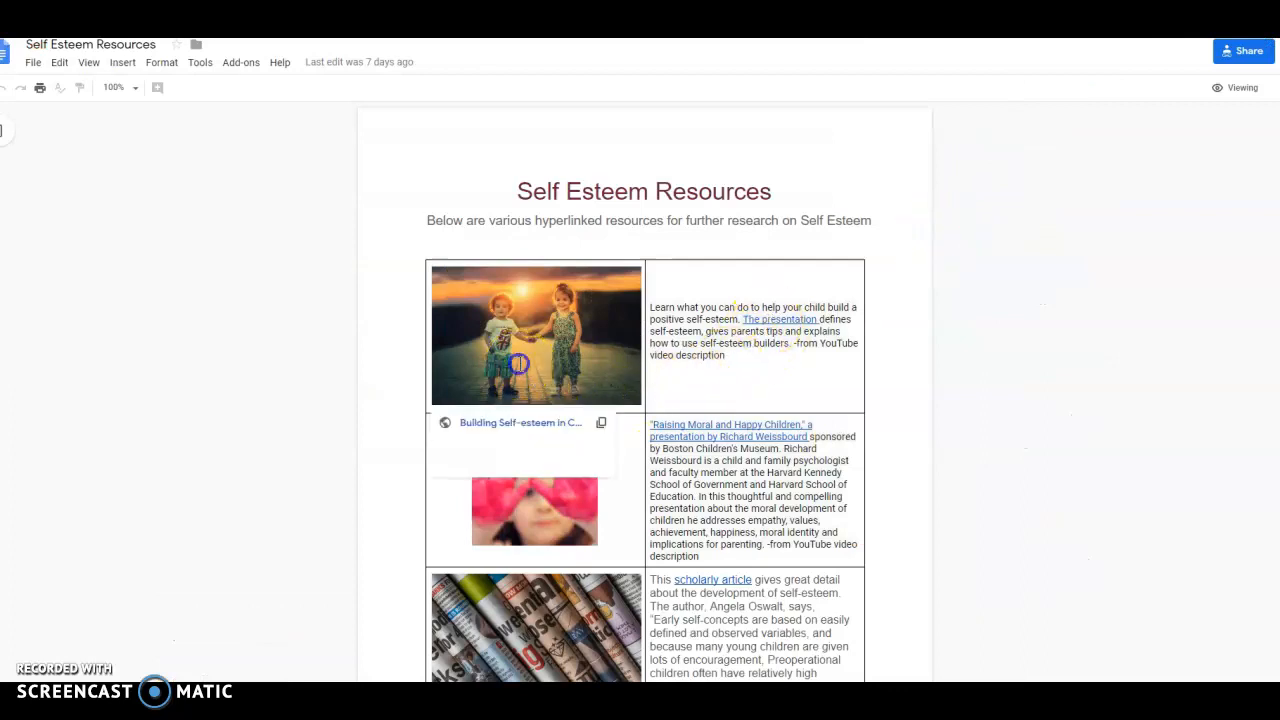
pyautogui.click(519, 423)
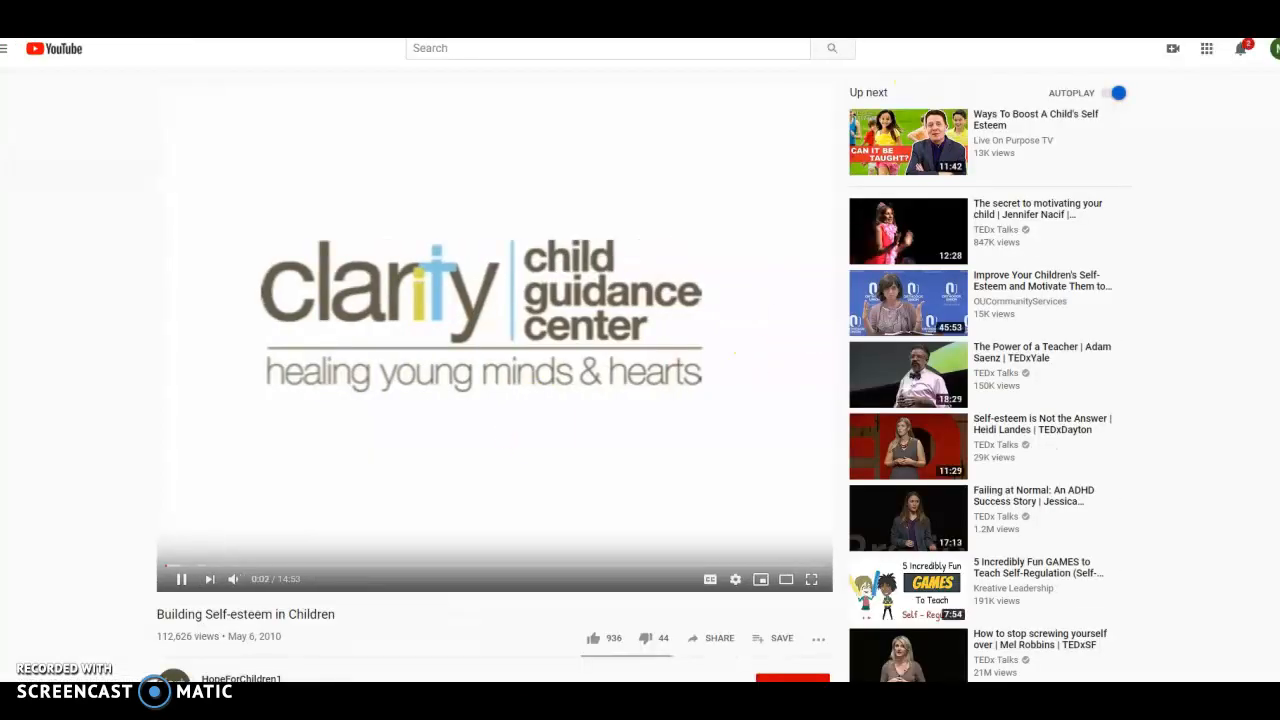
pyautogui.hotkey('ctrl', 'w')
# Check the hyperlinks for the "Raising Moral and Happy Children" presentation and the scholarly article, and review the rest of the resource table.
pyautogui.scroll(-1, 570, 492)
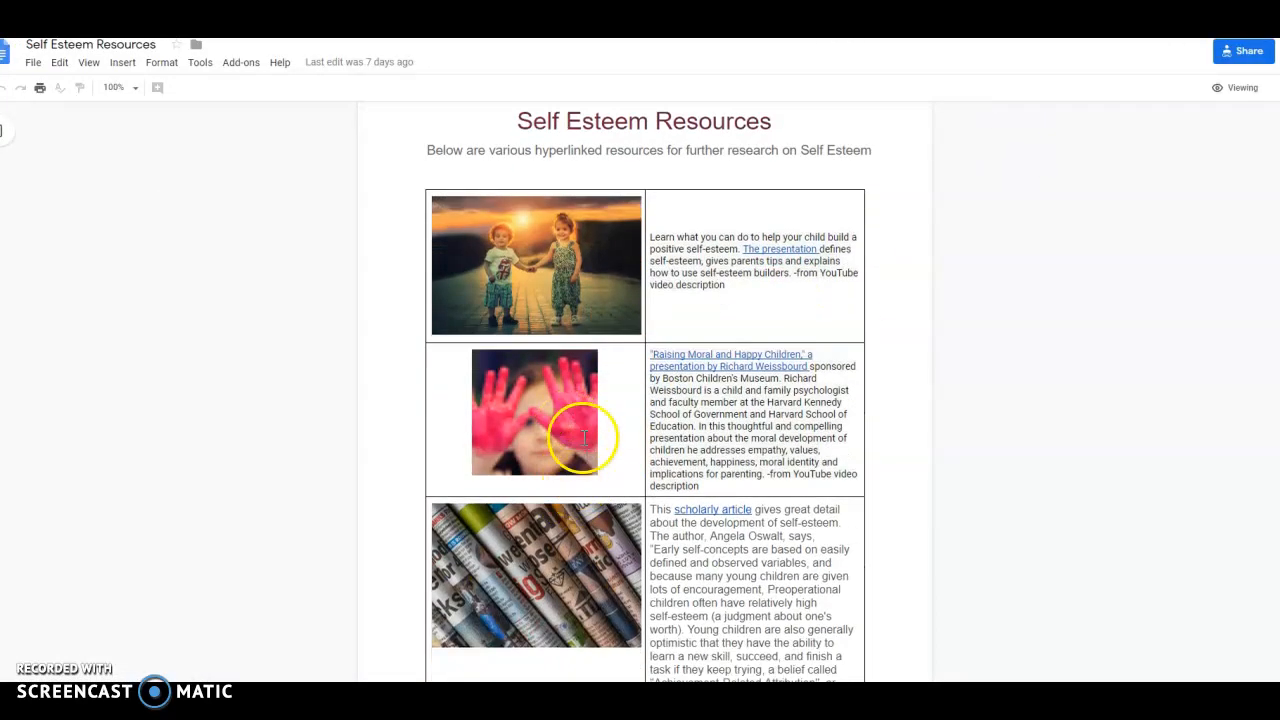
pyautogui.click(688, 360)
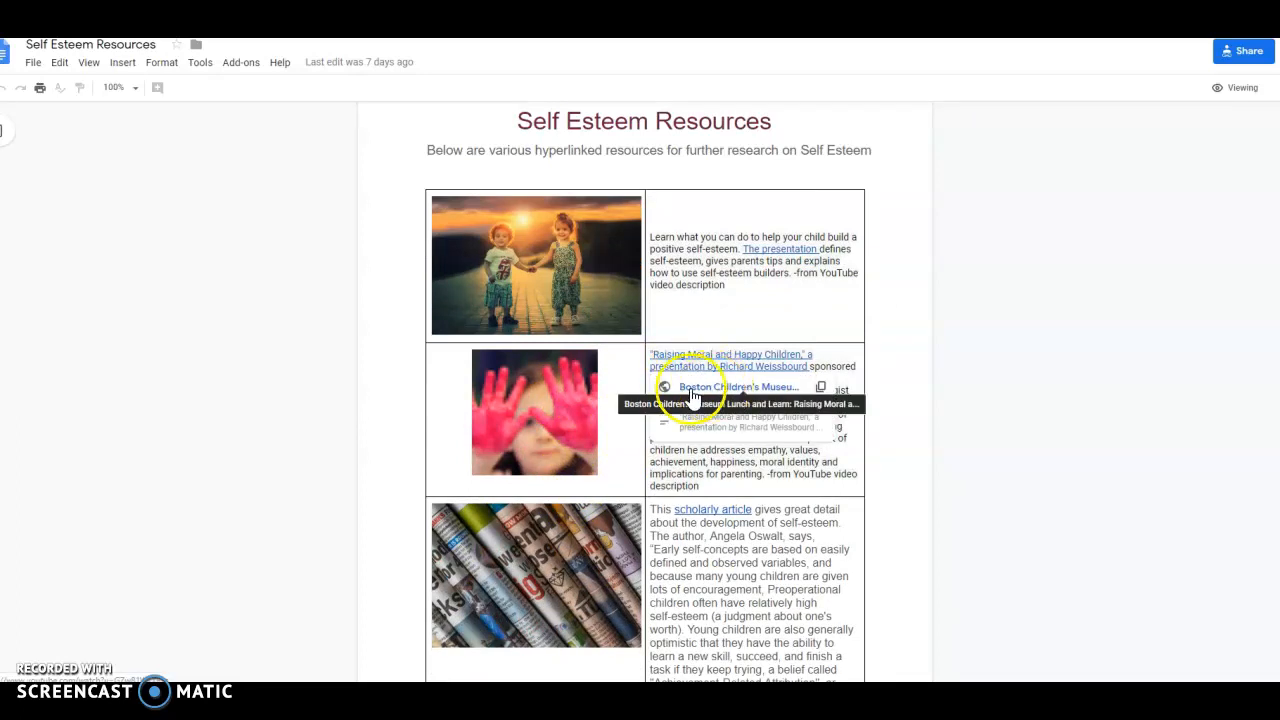
pyautogui.scroll(-3, 710, 390)
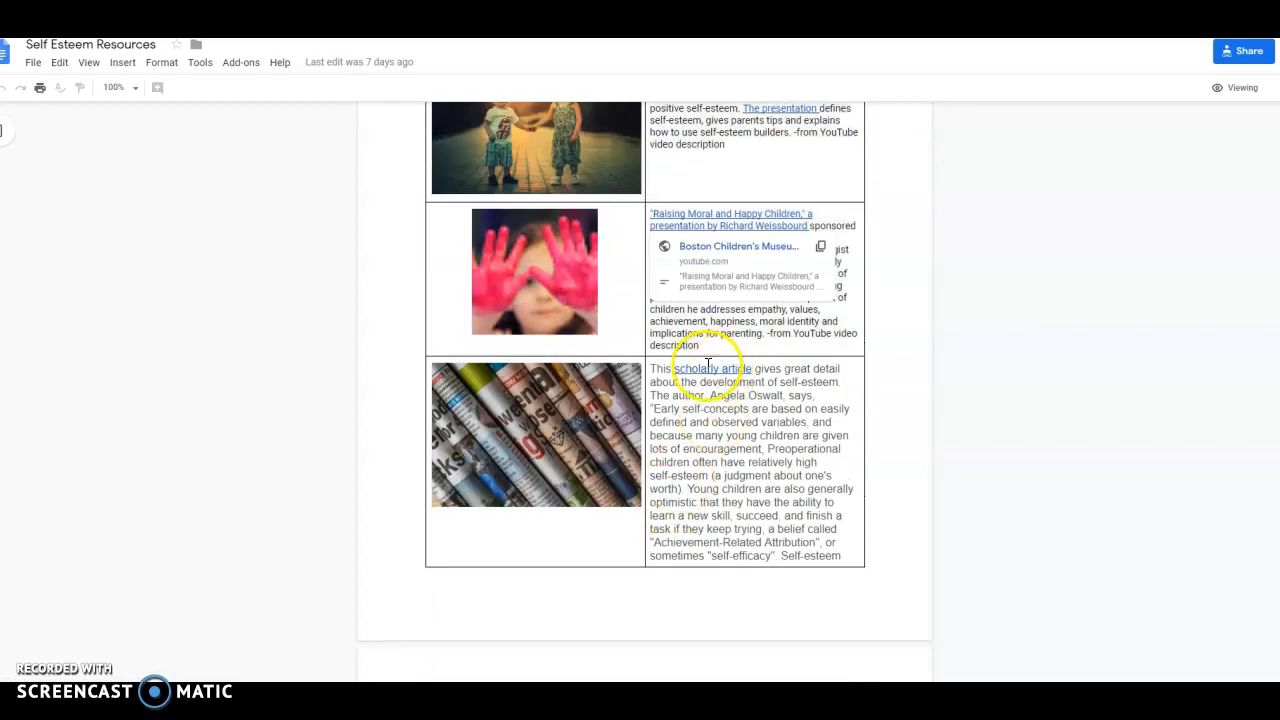
pyautogui.click(708, 368)
pyautogui.click(750, 386)
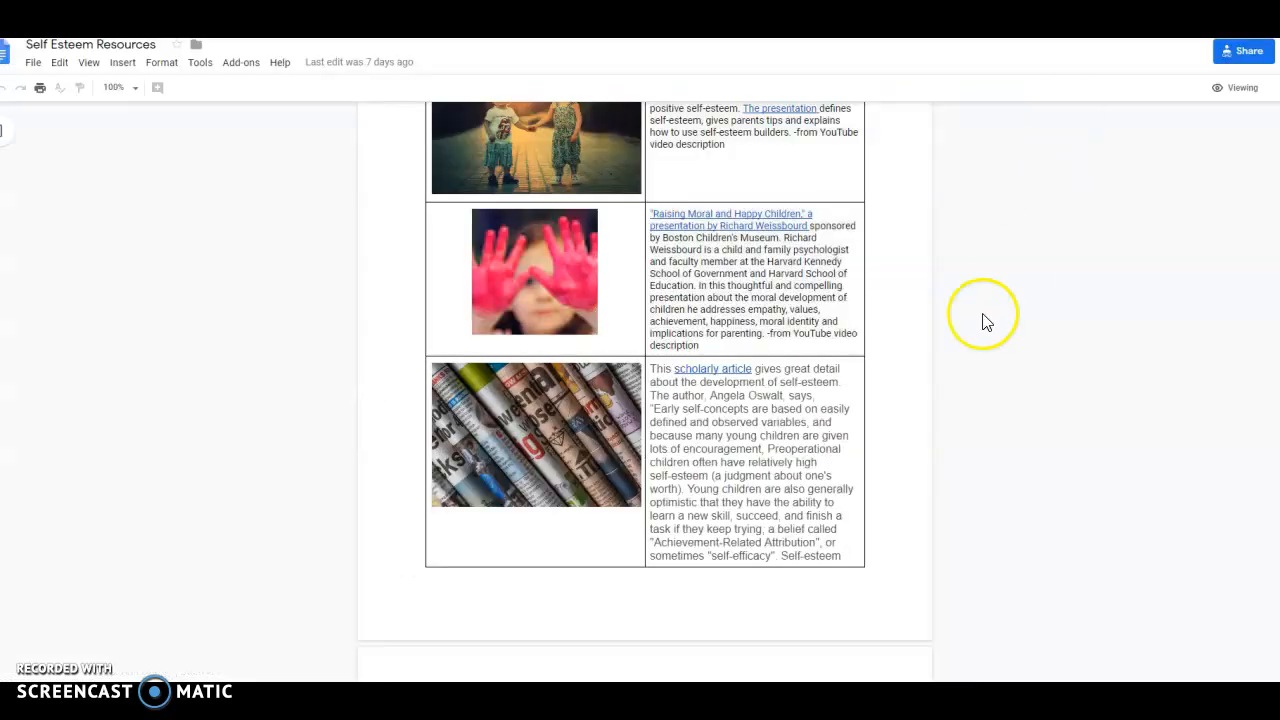
pyautogui.scroll(-4, 800, 431)
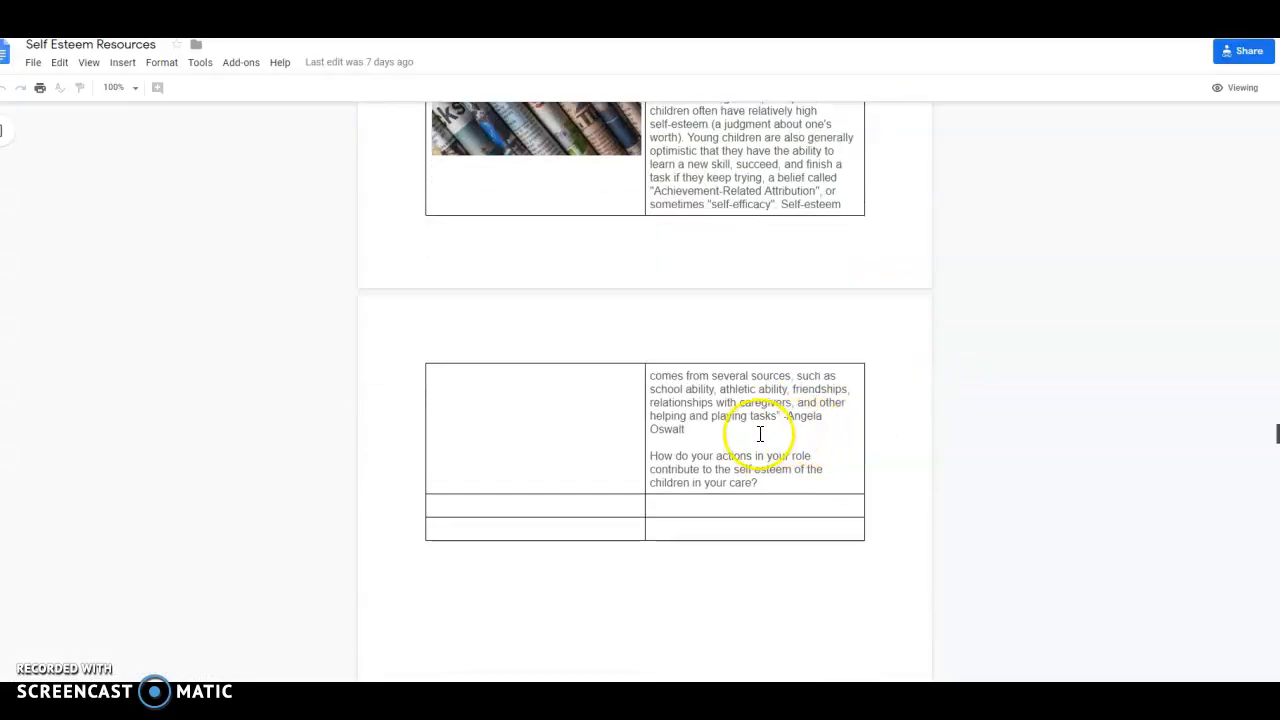
pyautogui.scroll(3, 760, 430)
pyautogui.scroll(2, 745, 427)
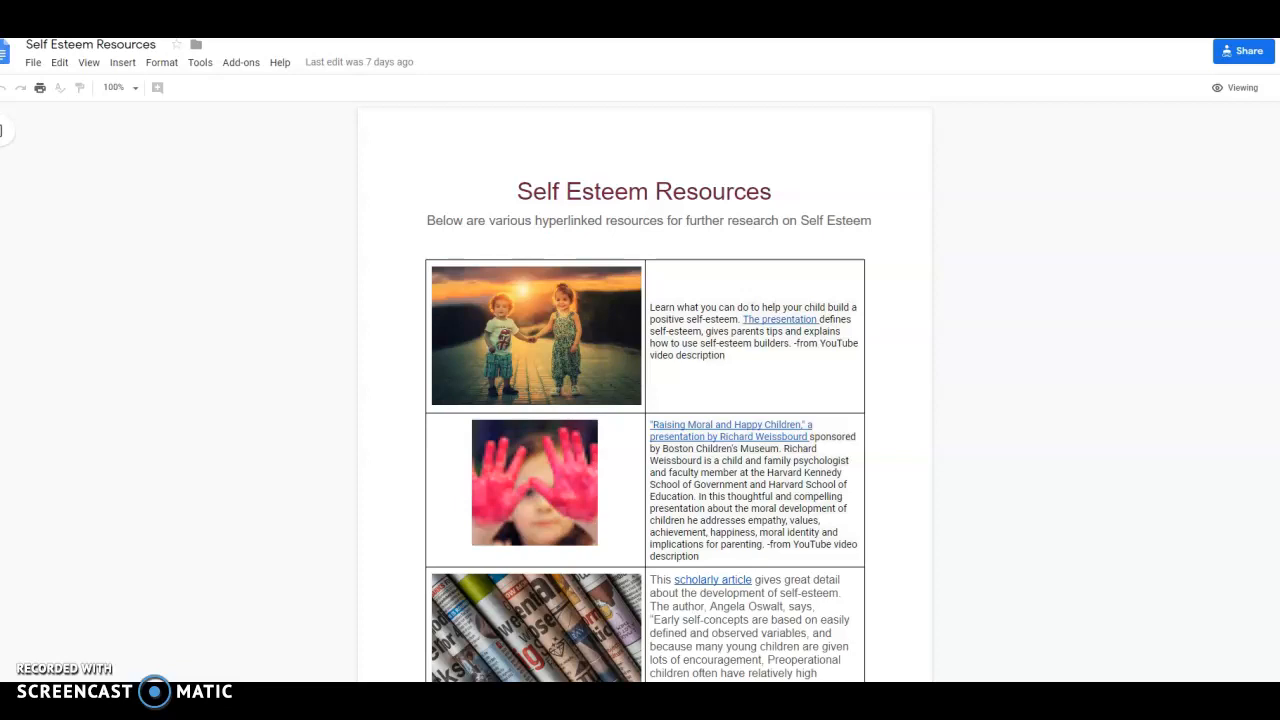
# Create a new blank Google Docs document in a separate browser tab.
pyautogui.hotkey('ctrl', 't')
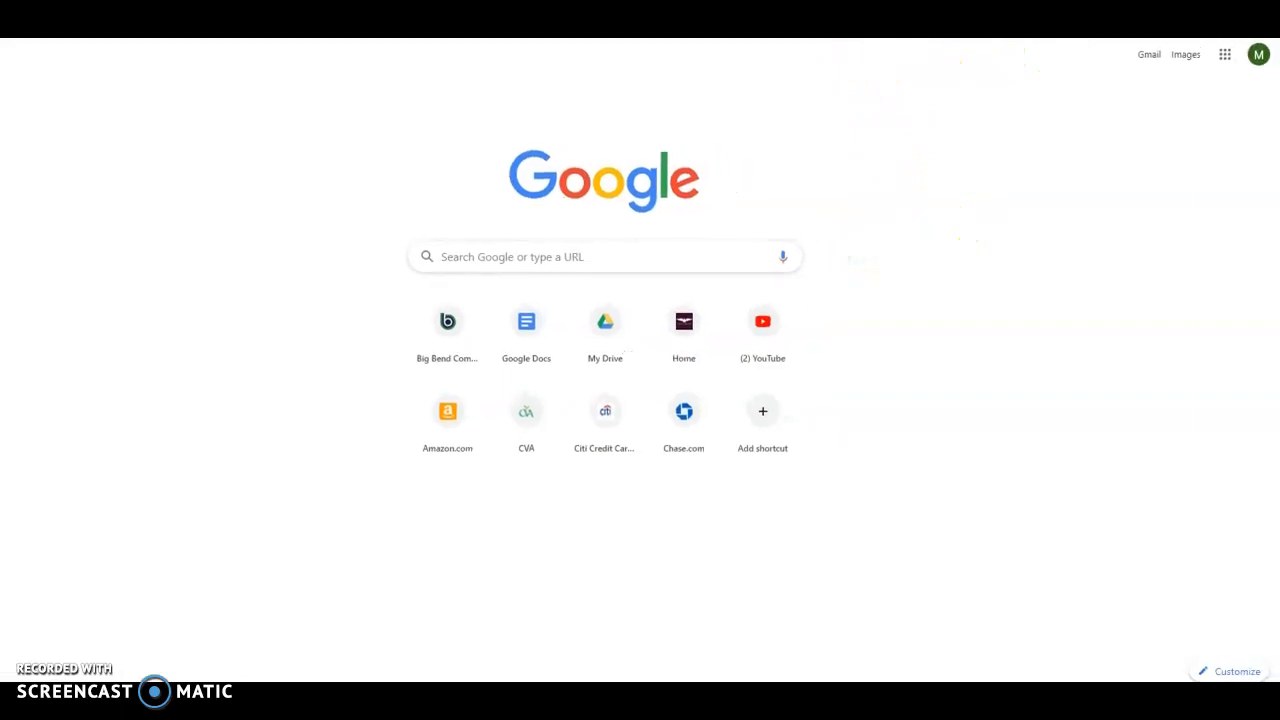
pyautogui.click(1235, 58)
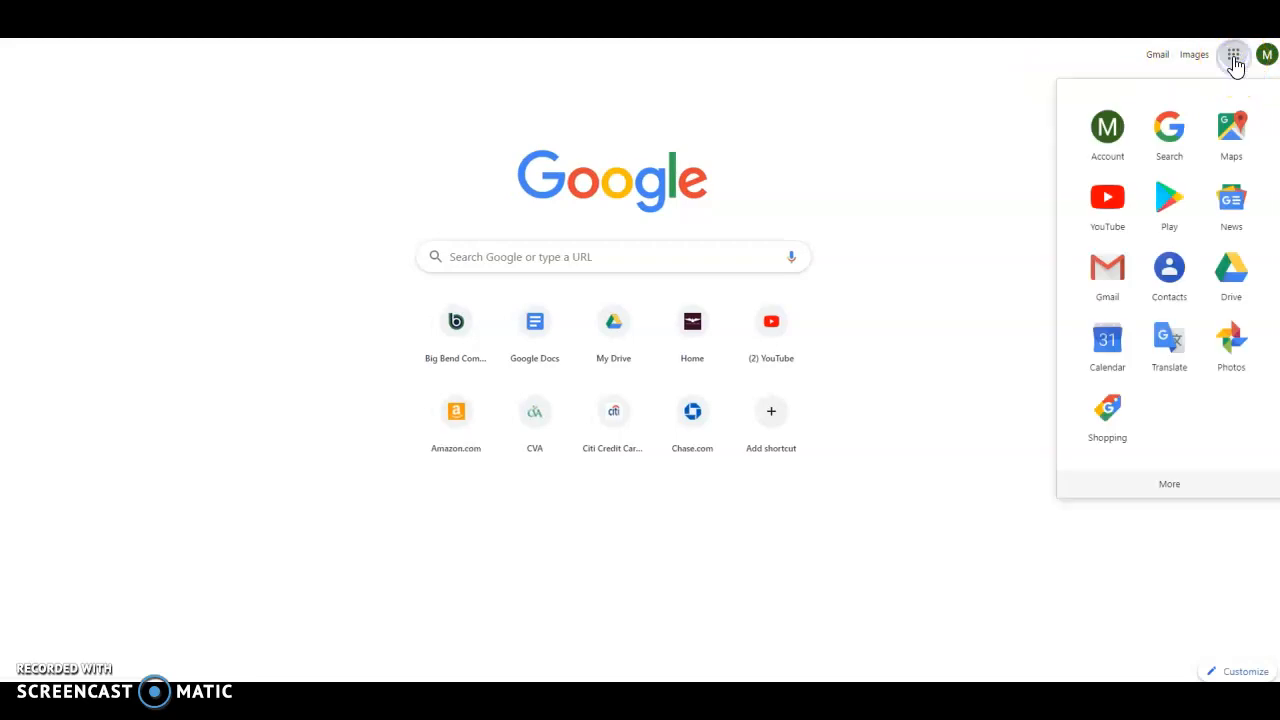
pyautogui.click(1168, 493)
pyautogui.click(1168, 198)
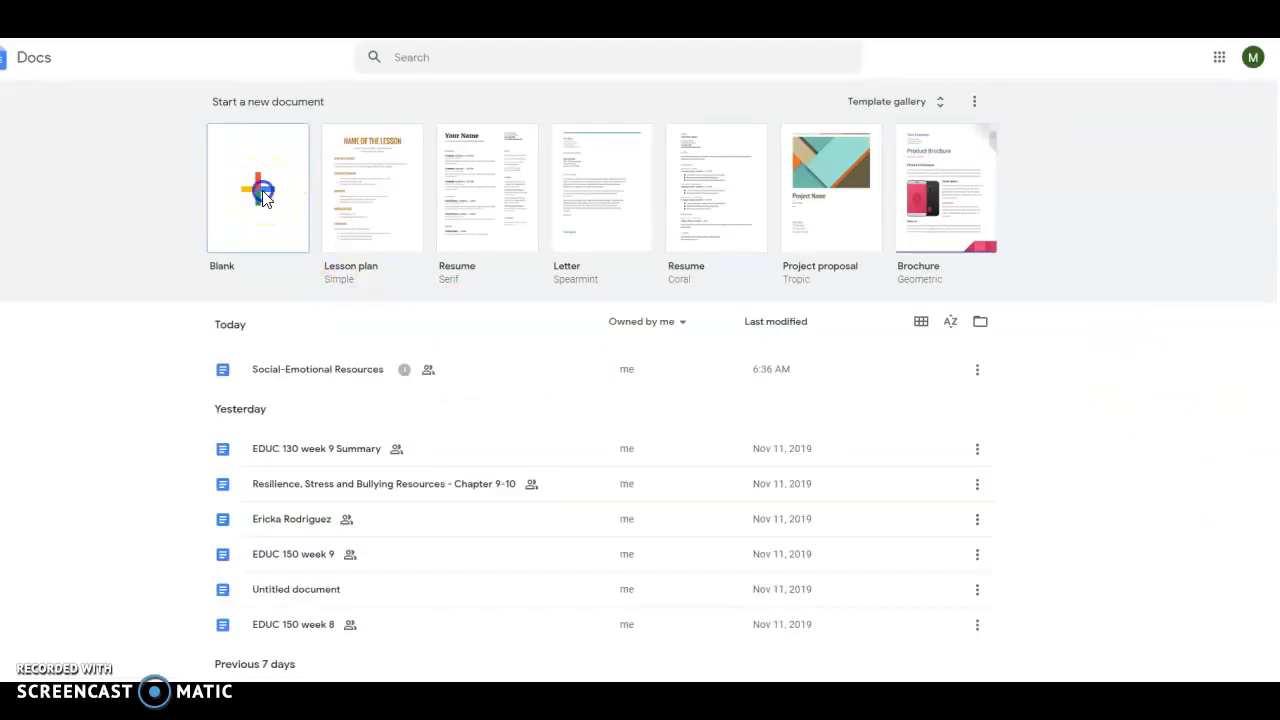
pyautogui.click(262, 193)
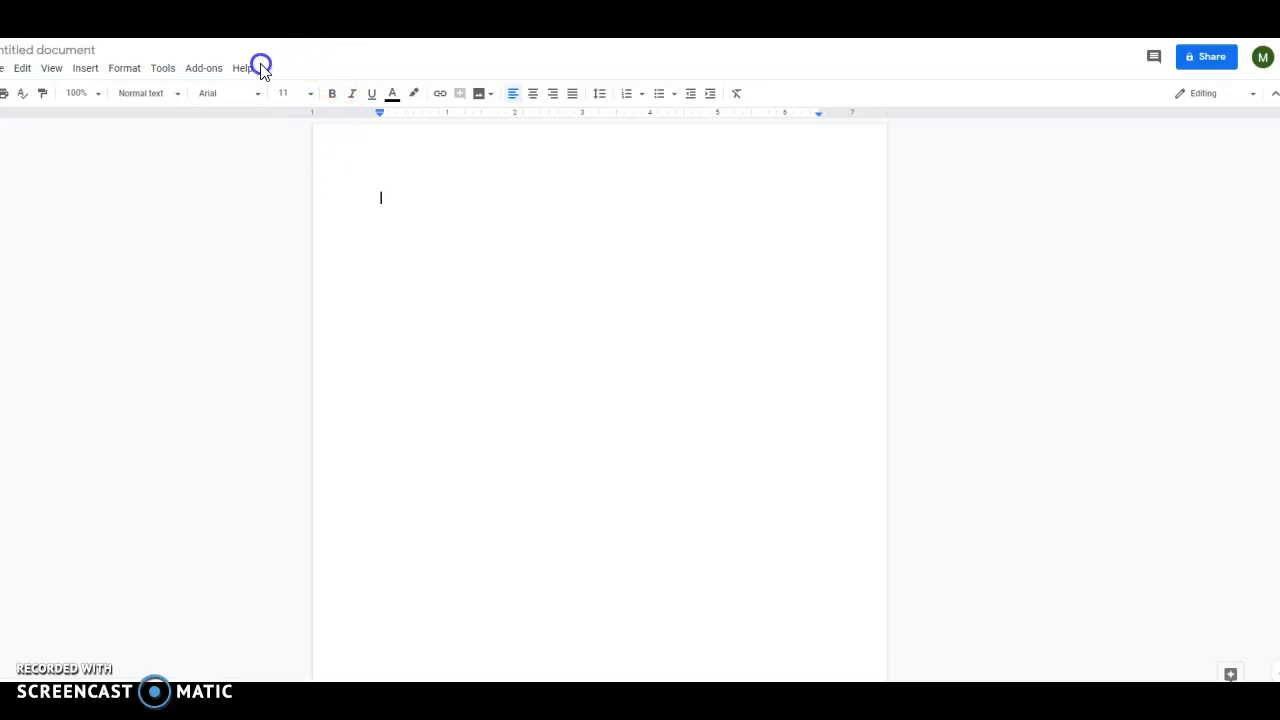
# Add a centred title line consisting of the teacher's name followed by "hyper doc sample", and start a new line below it.
pyautogui.click(538, 99)
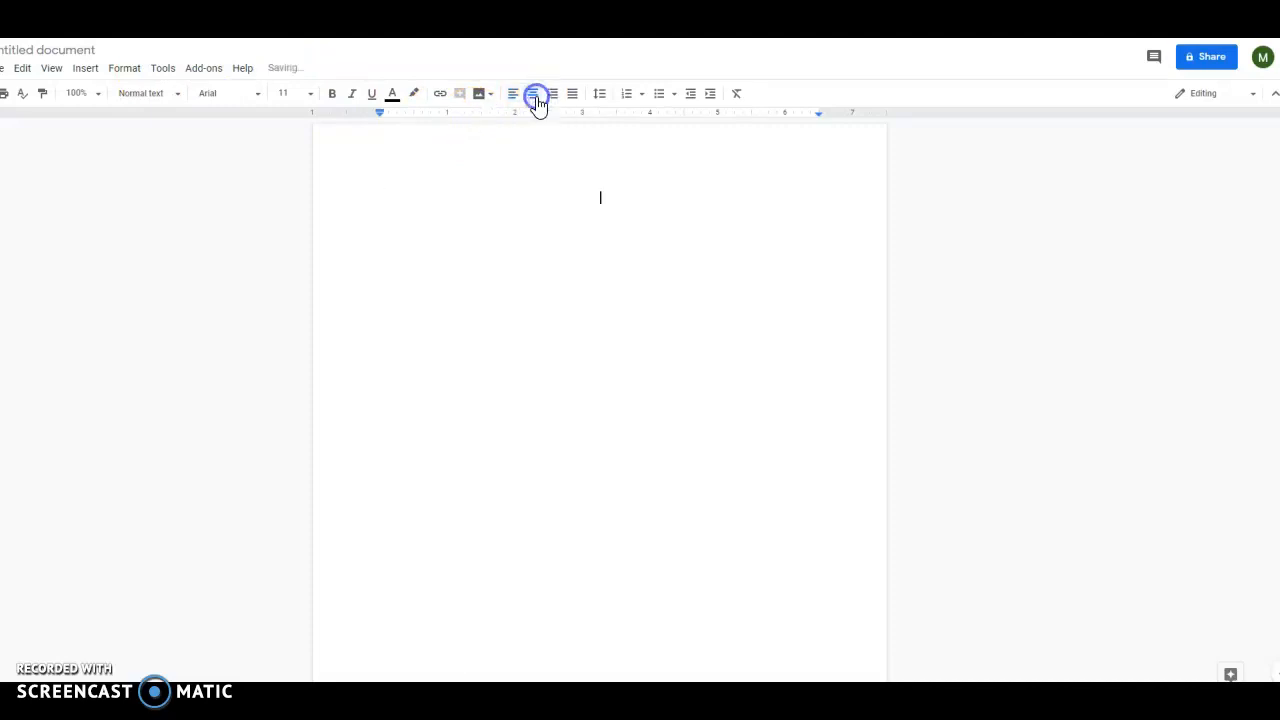
pyautogui.write('Ms. Reeves hyper doc')
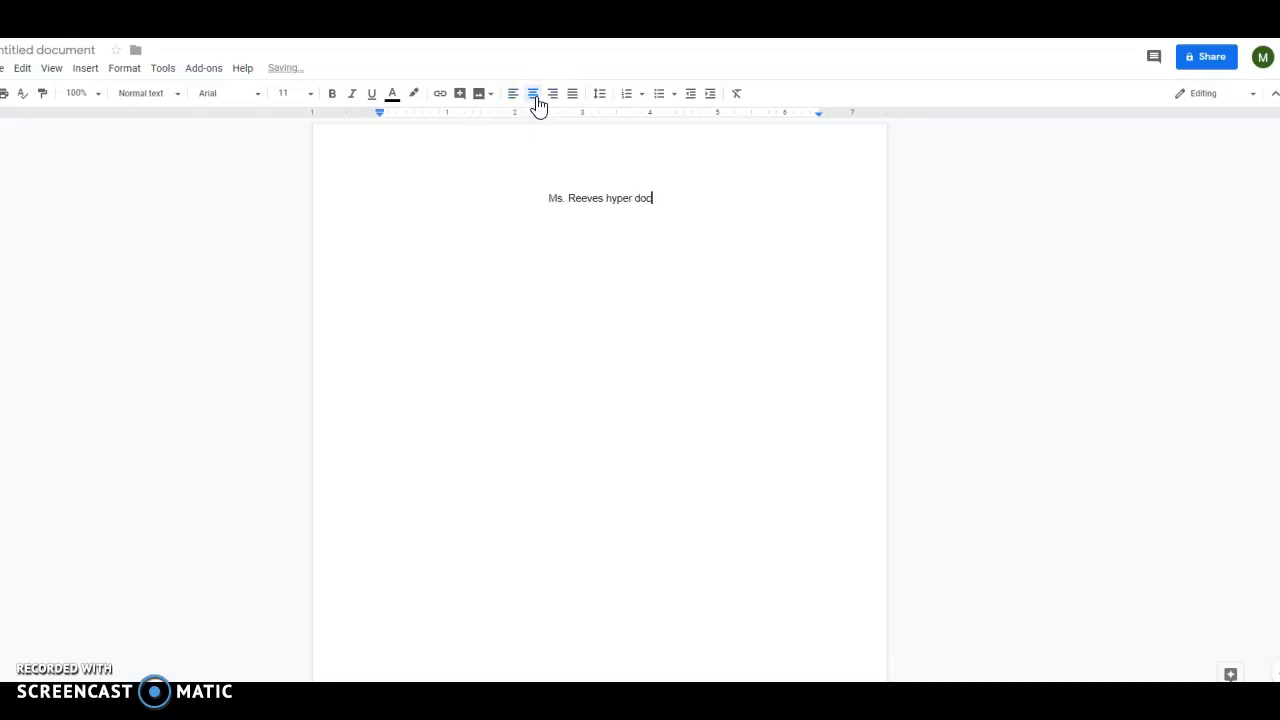
pyautogui.write(' sample')
pyautogui.press('Return')
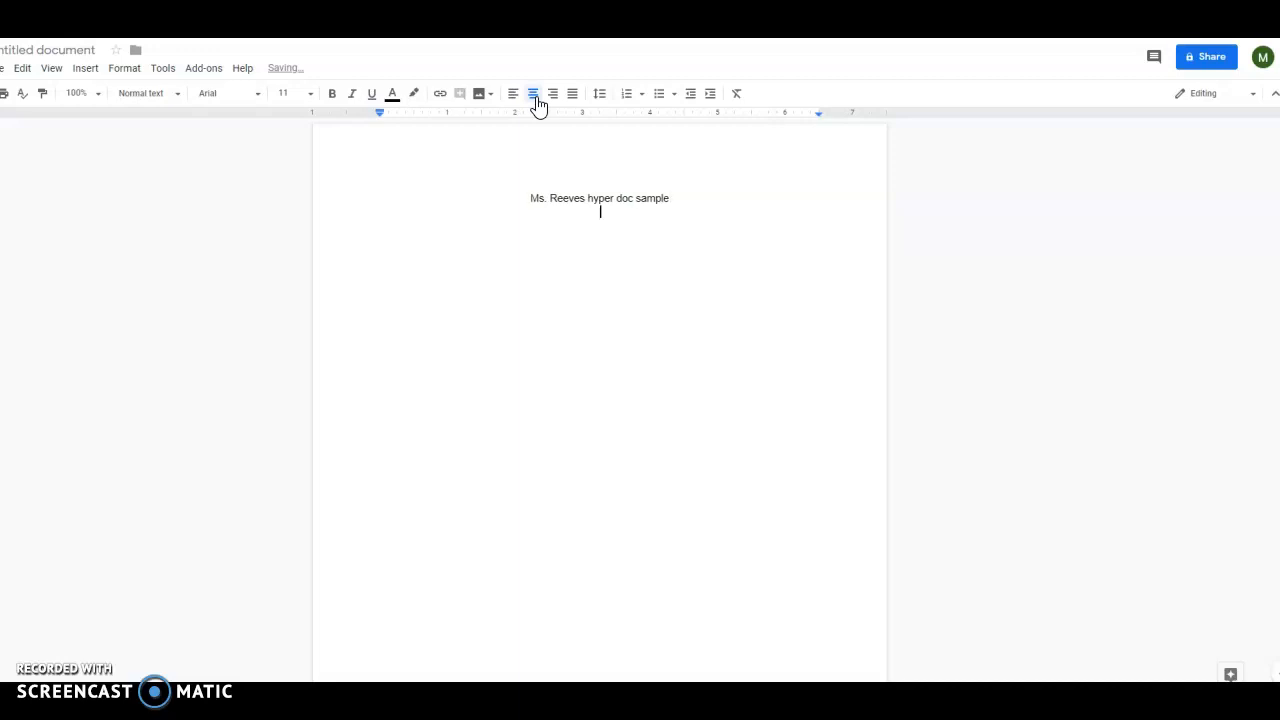
# Insert a table with two columns and five rows below the title, and narrow its first column to about 2 inches.
pyautogui.click(85, 68)
pyautogui.moveTo(96, 120)
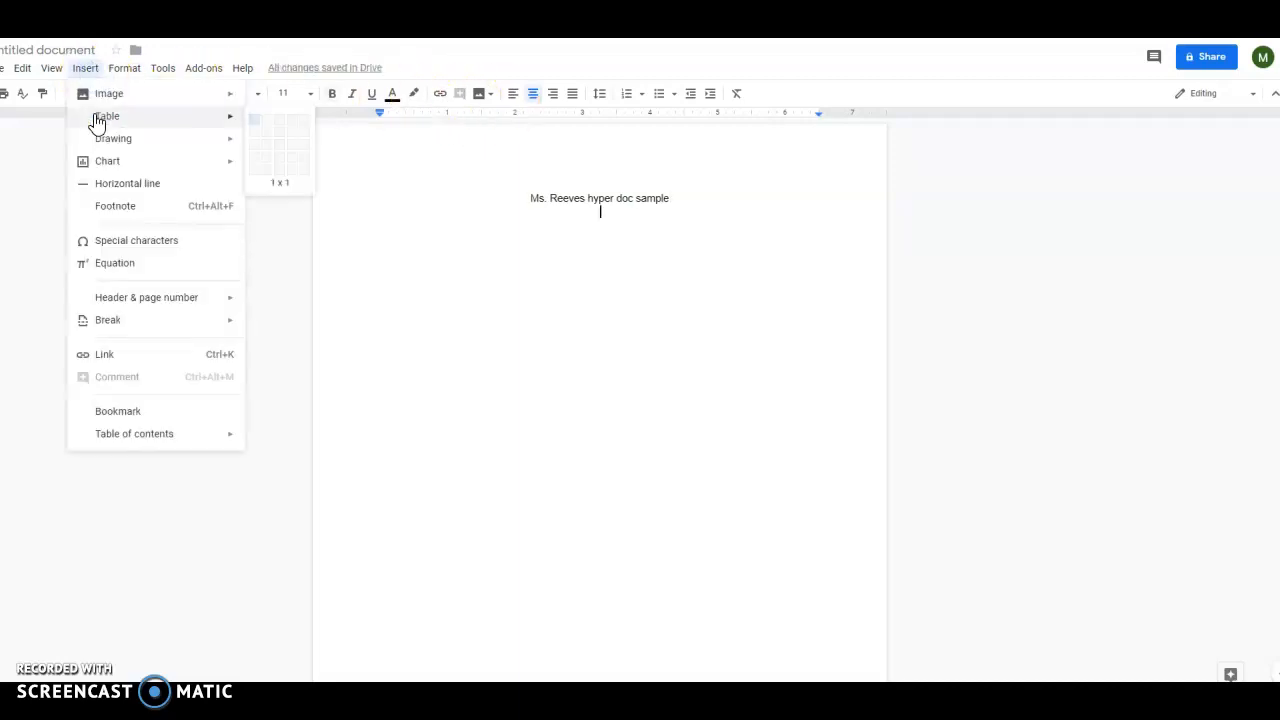
pyautogui.click(266, 176)
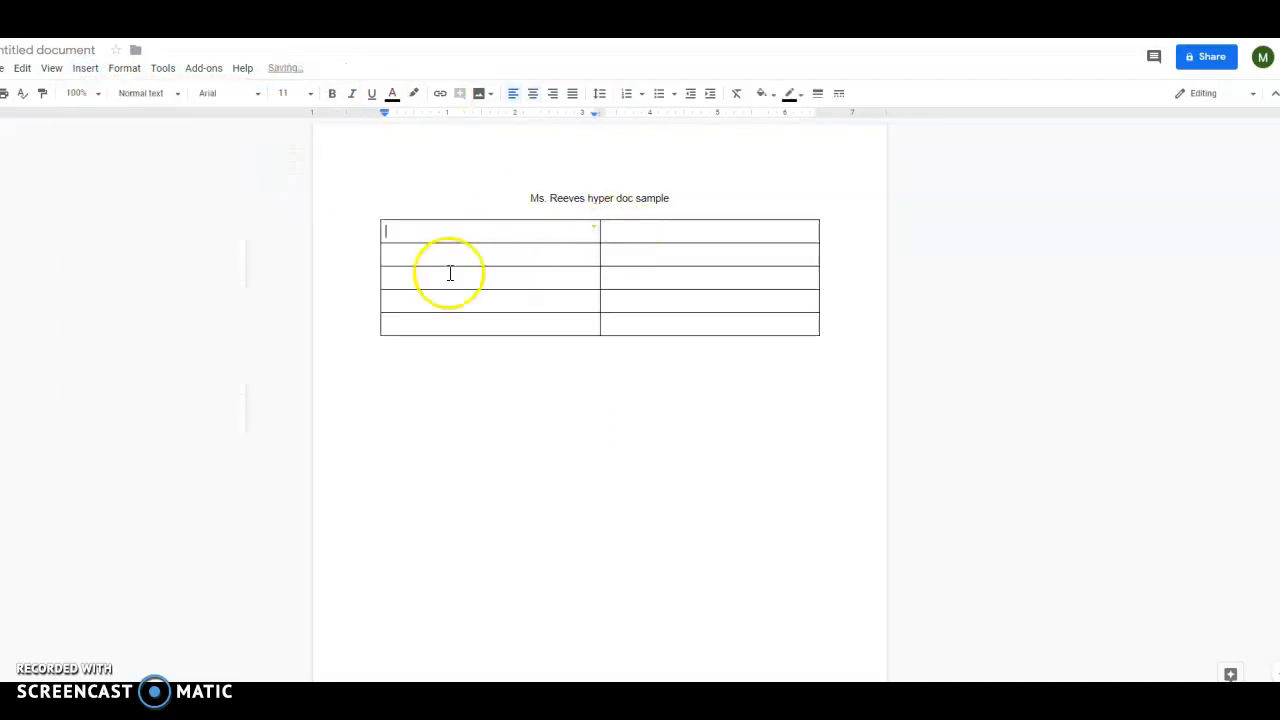
pyautogui.moveTo(600, 237); pyautogui.dragTo(521, 243)
pyautogui.click(397, 230)
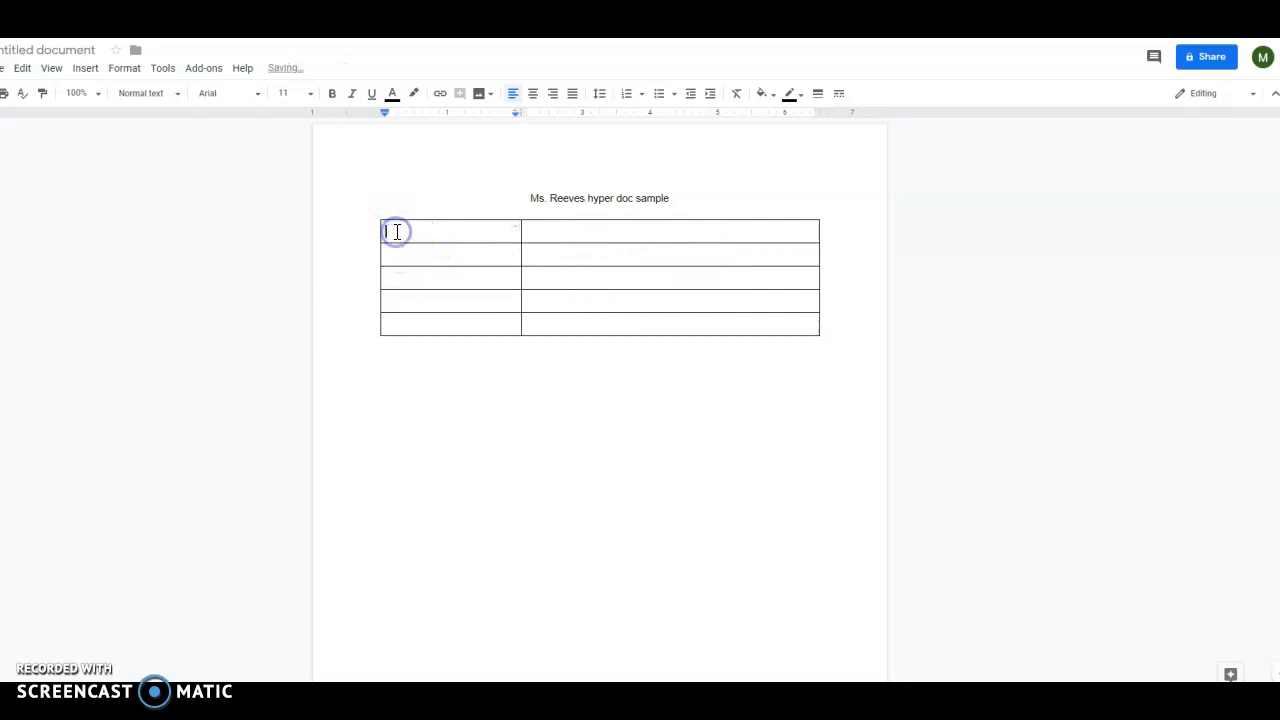
pyautogui.click(540, 228)
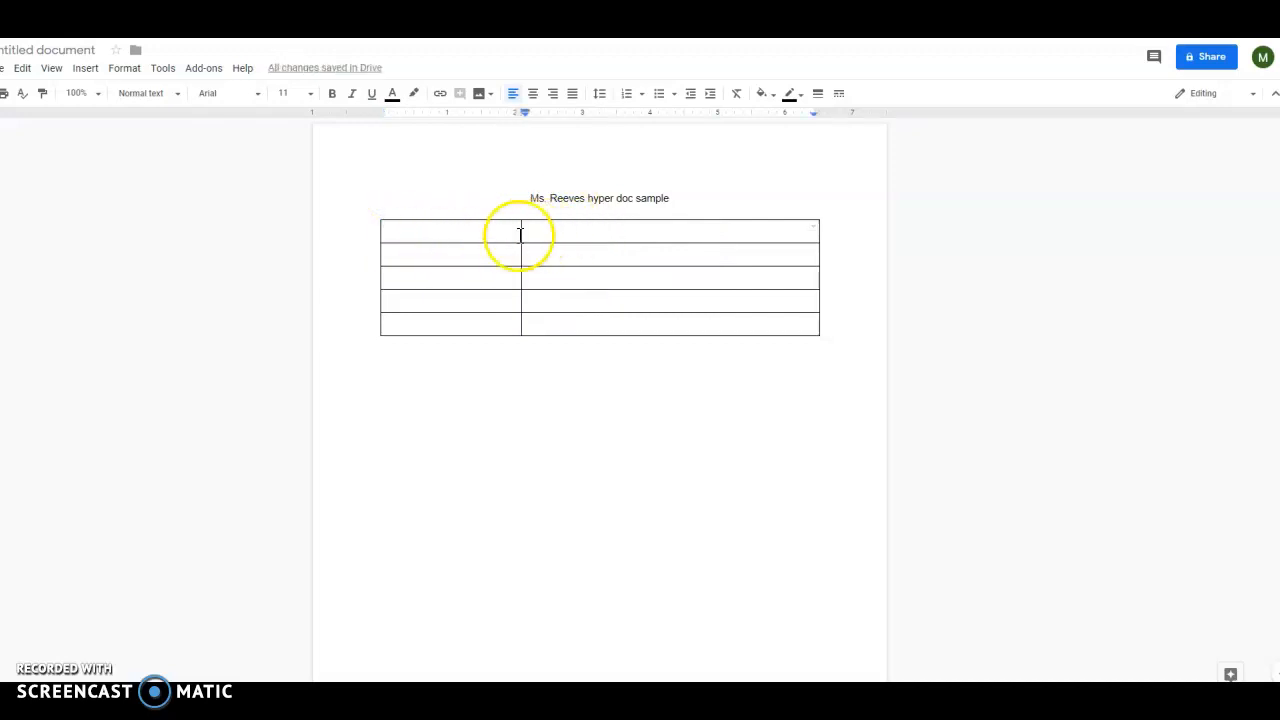
# Insert the first image from a web image search for "soccer ball" into the first cell of the table's top row.
pyautogui.click(406, 231)
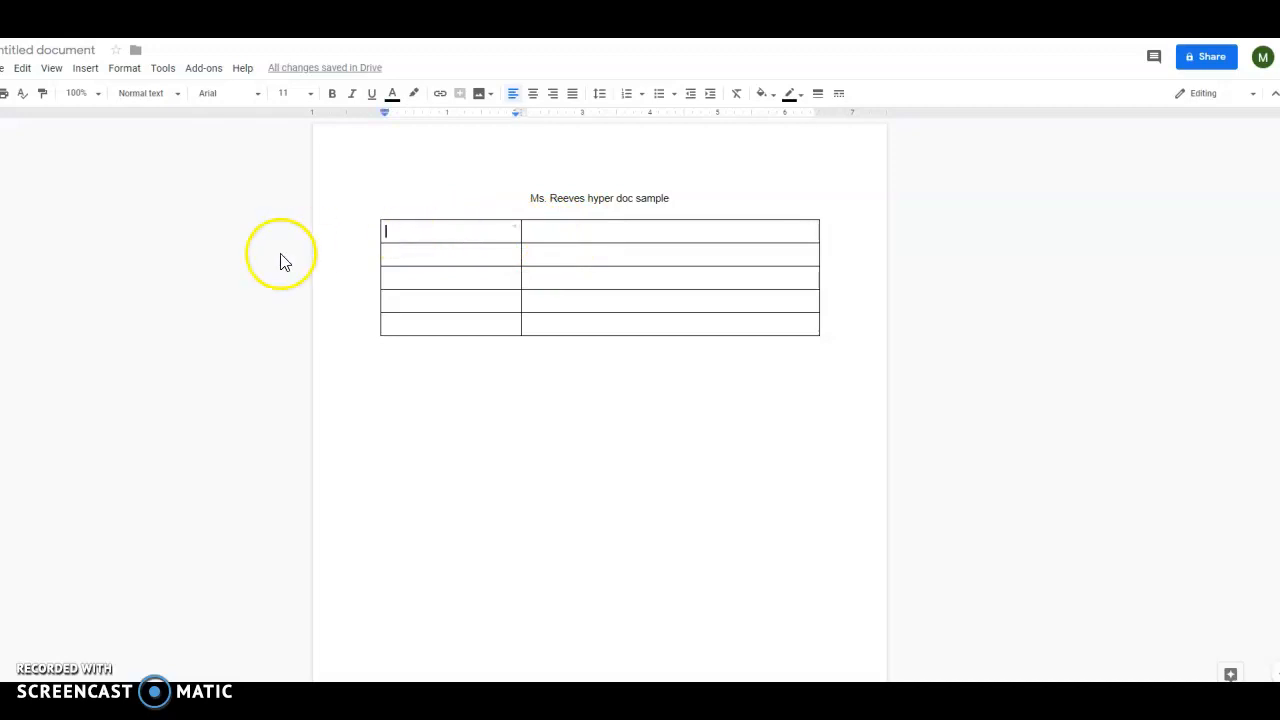
pyautogui.click(86, 72)
pyautogui.moveTo(96, 96)
pyautogui.click(182, 96)
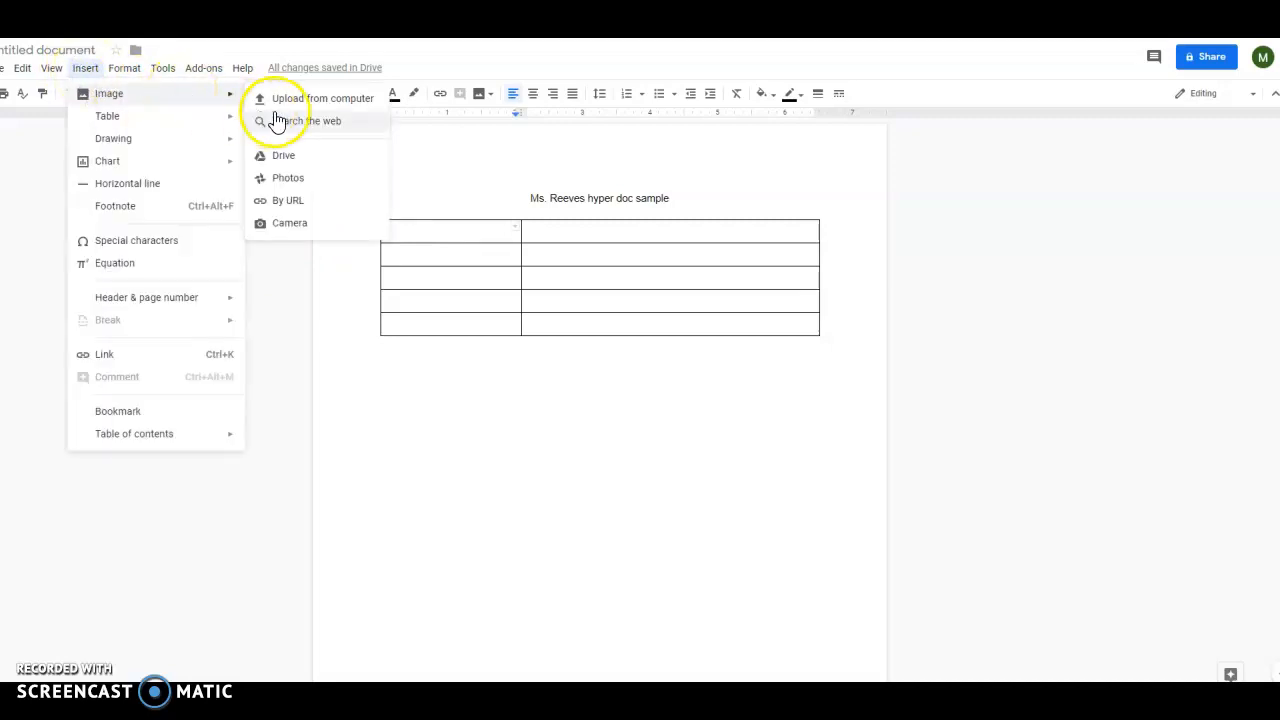
pyautogui.click(308, 122)
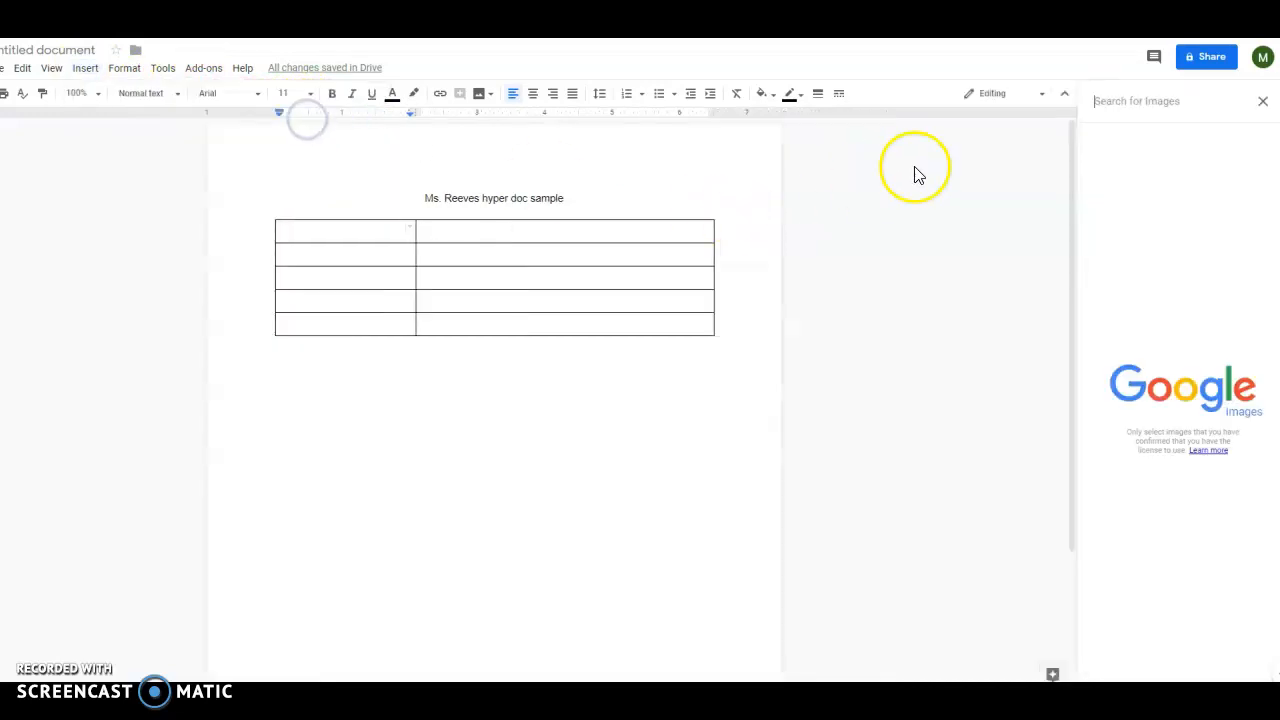
pyautogui.write('soccer')
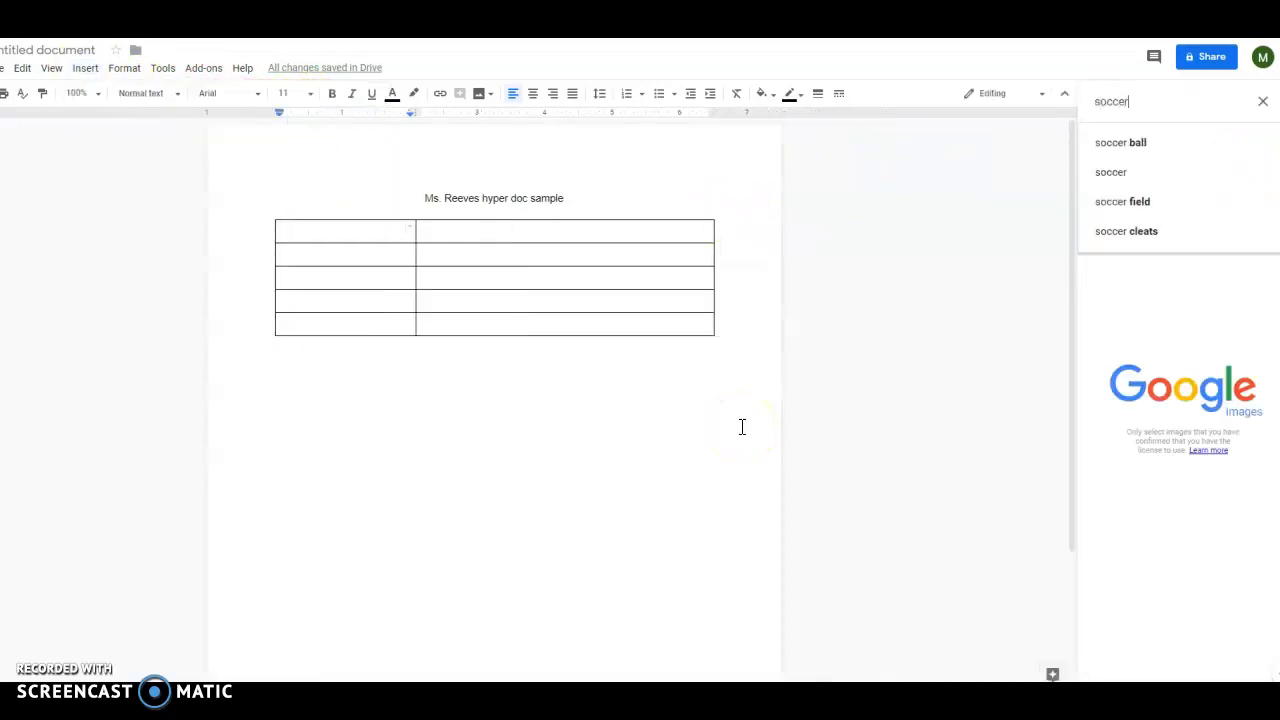
pyautogui.click(1114, 150)
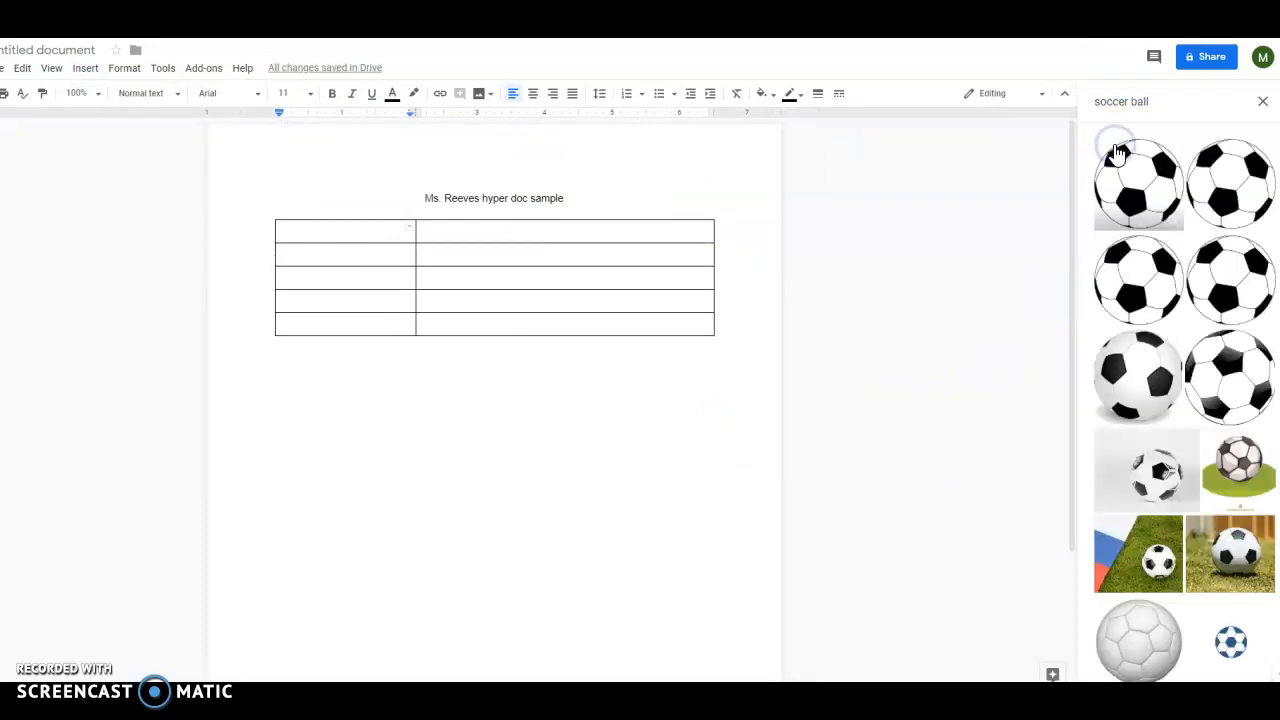
pyautogui.click(1137, 176)
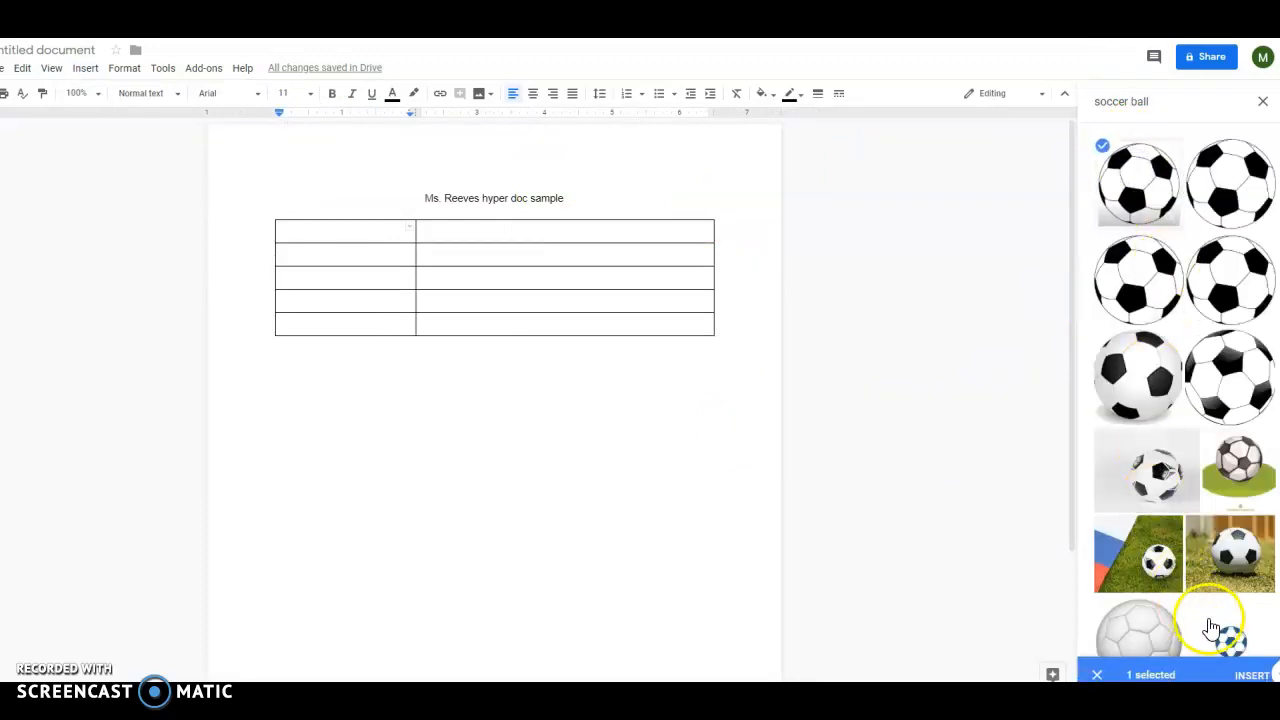
pyautogui.click(1249, 674)
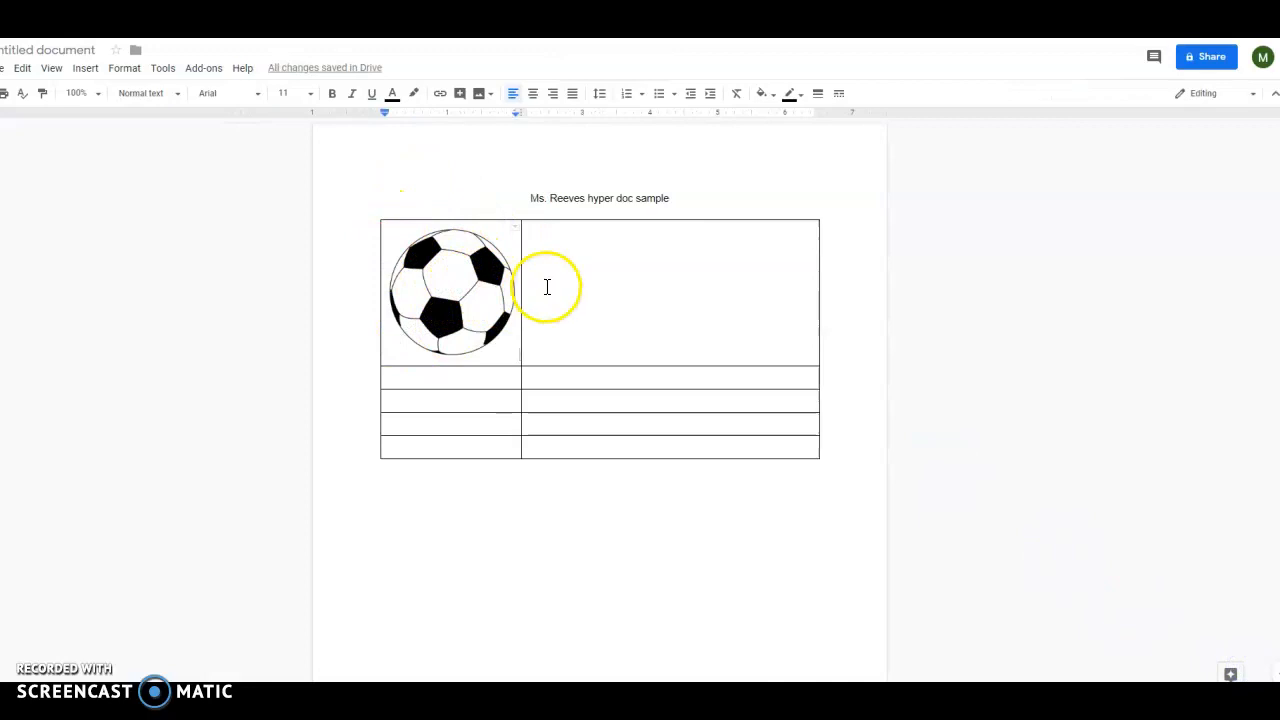
# Place the cursor beside the soccer ball, search the web for "video for soccer drills" and open "Soccer Drills - 4 Drills Every Soccer Player Must Use".
pyautogui.click(542, 239)
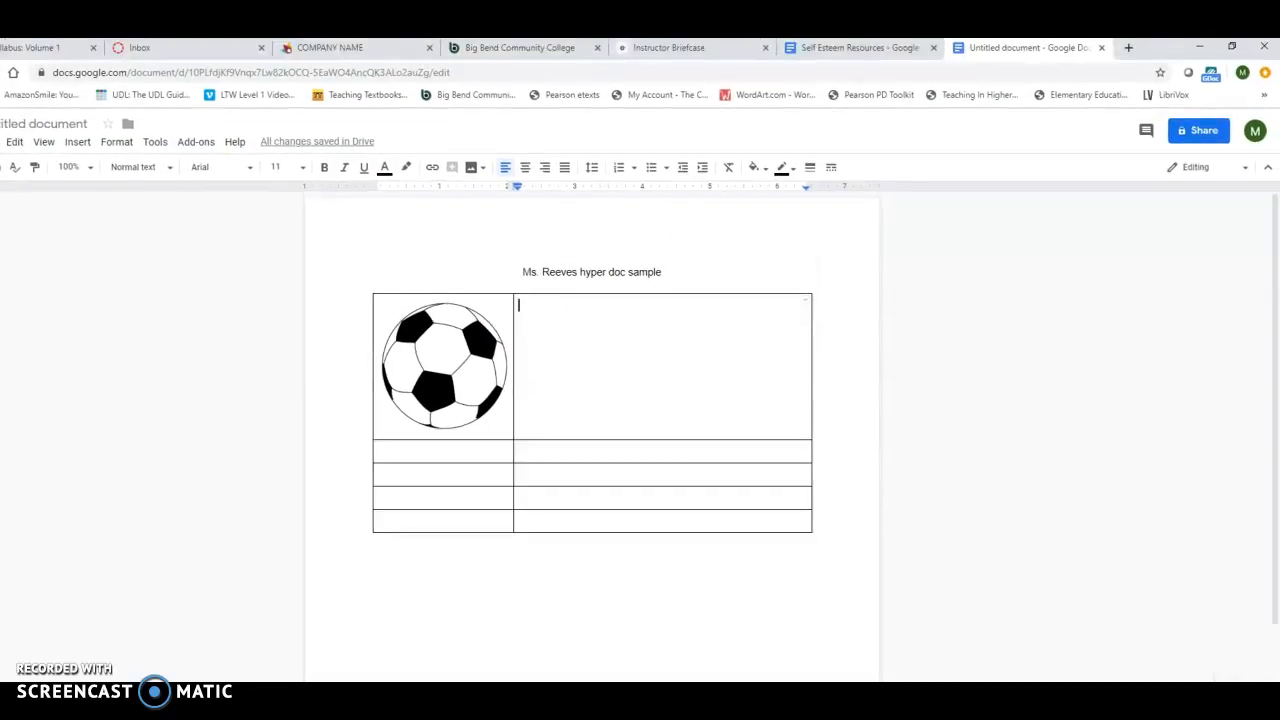
pyautogui.click(1127, 50)
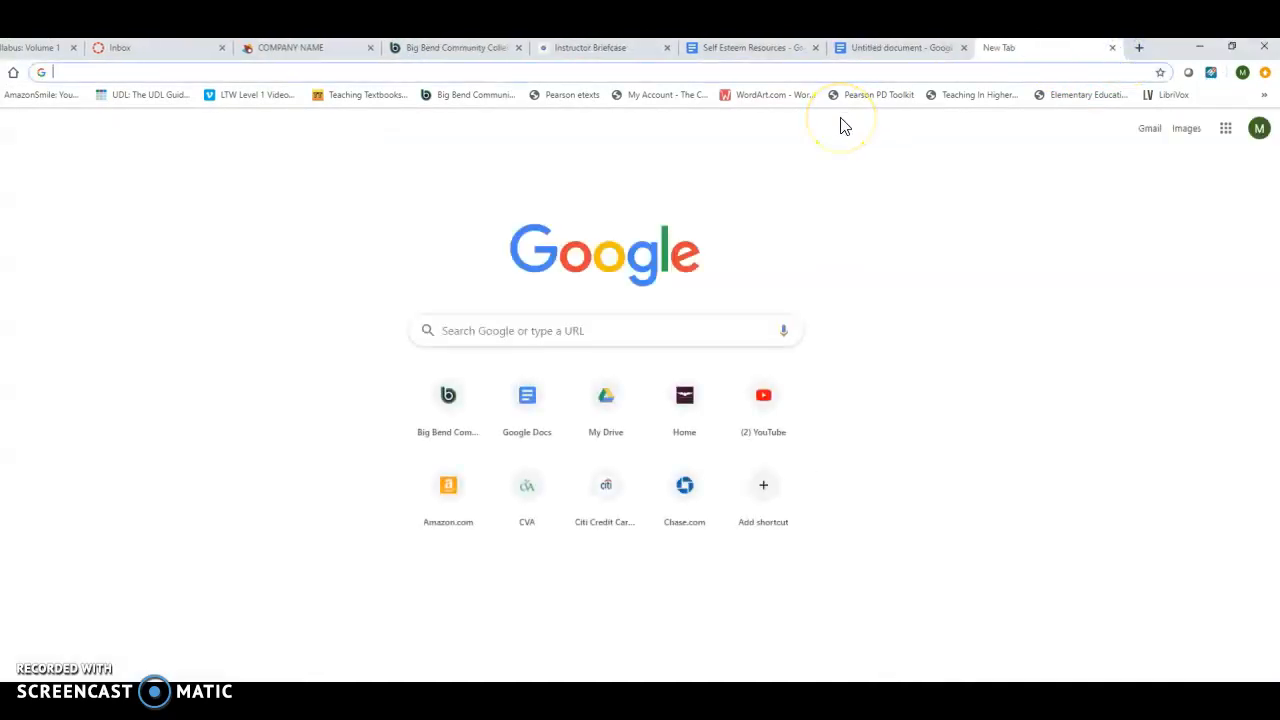
pyautogui.write('video for ')
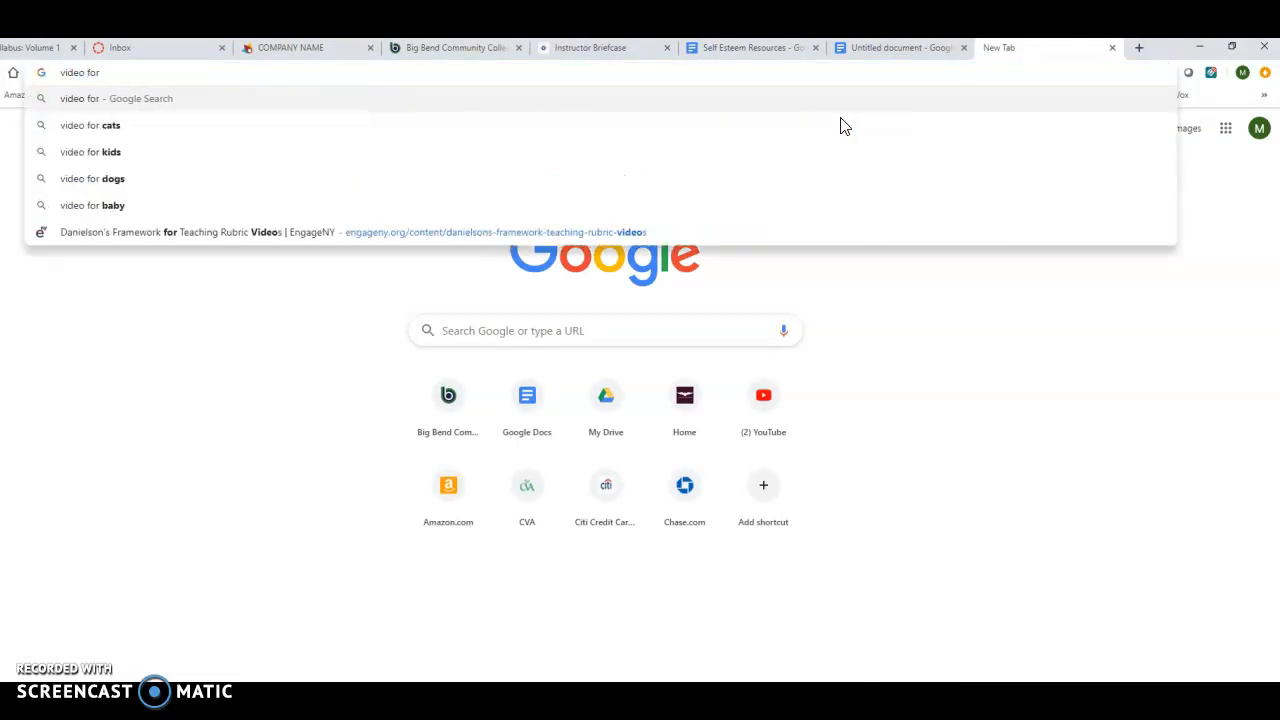
pyautogui.write('soccer drills')
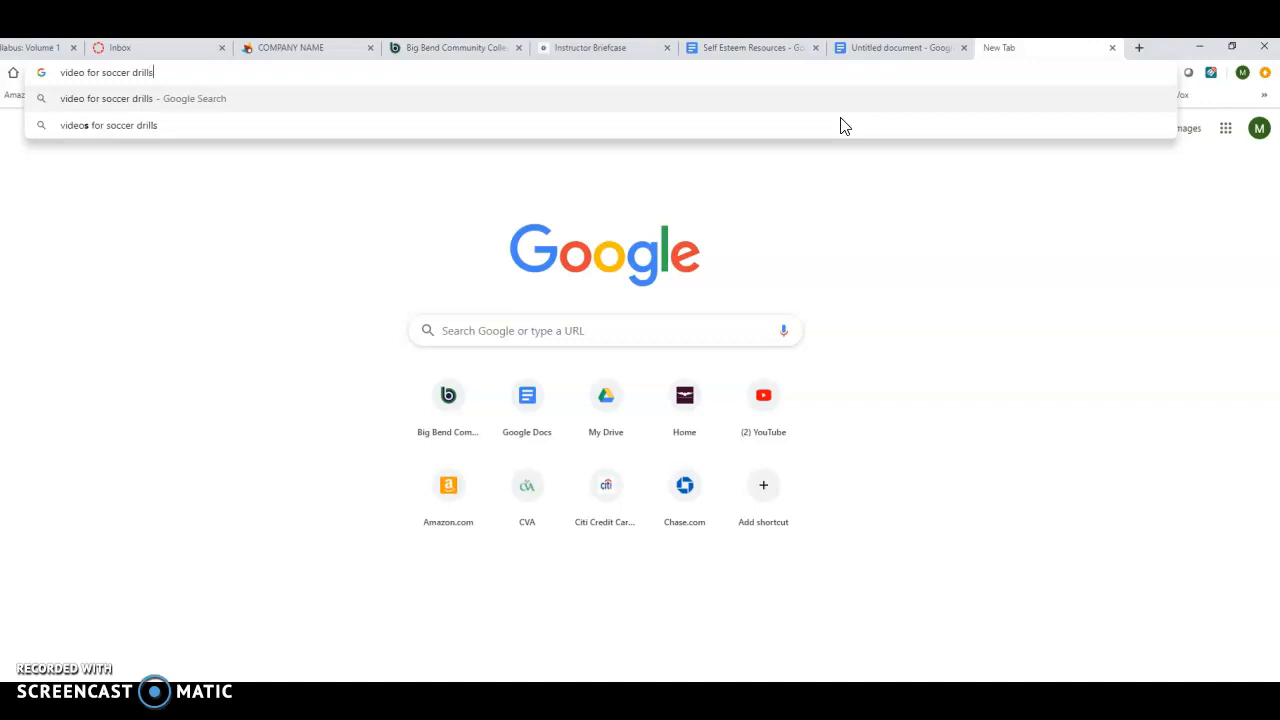
pyautogui.press('Return')
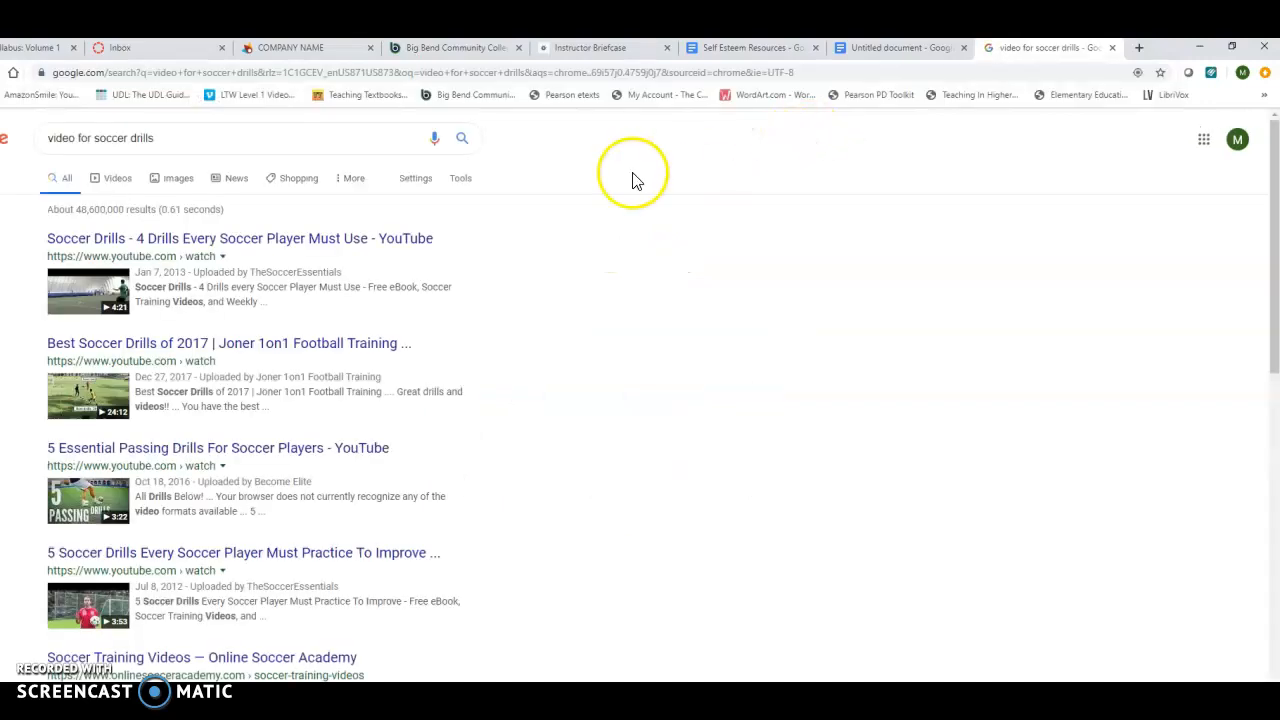
pyautogui.click(296, 240)
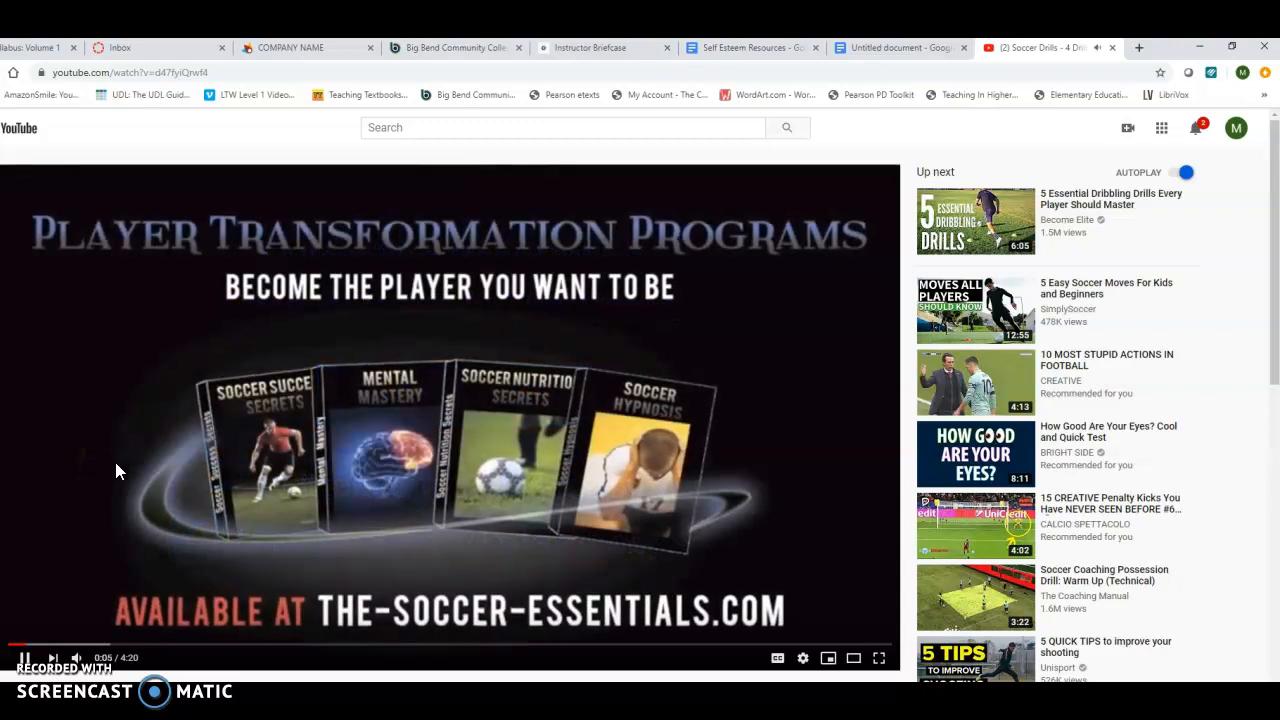
# Look over the soccer drills video page, including the title and description below the player, and pause the video.
pyautogui.scroll(-2, 115, 465)
pyautogui.scroll(2, 115, 462)
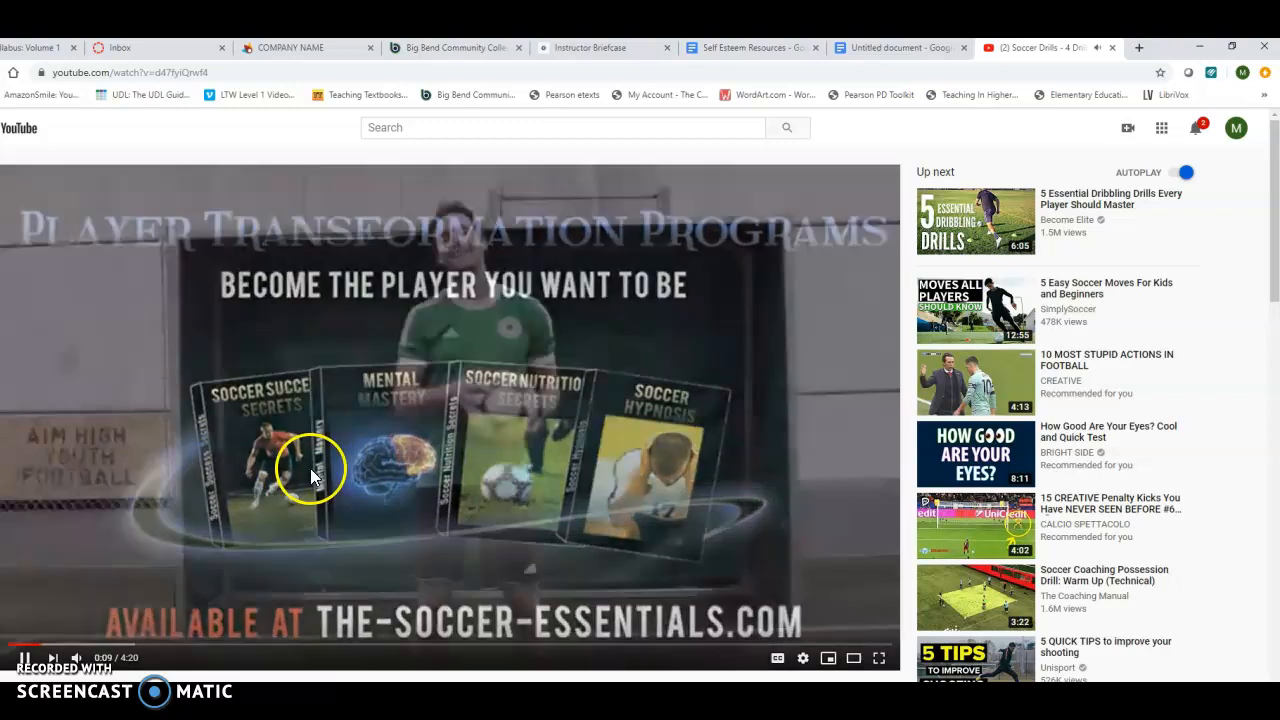
pyautogui.scroll(-2, 287, 520)
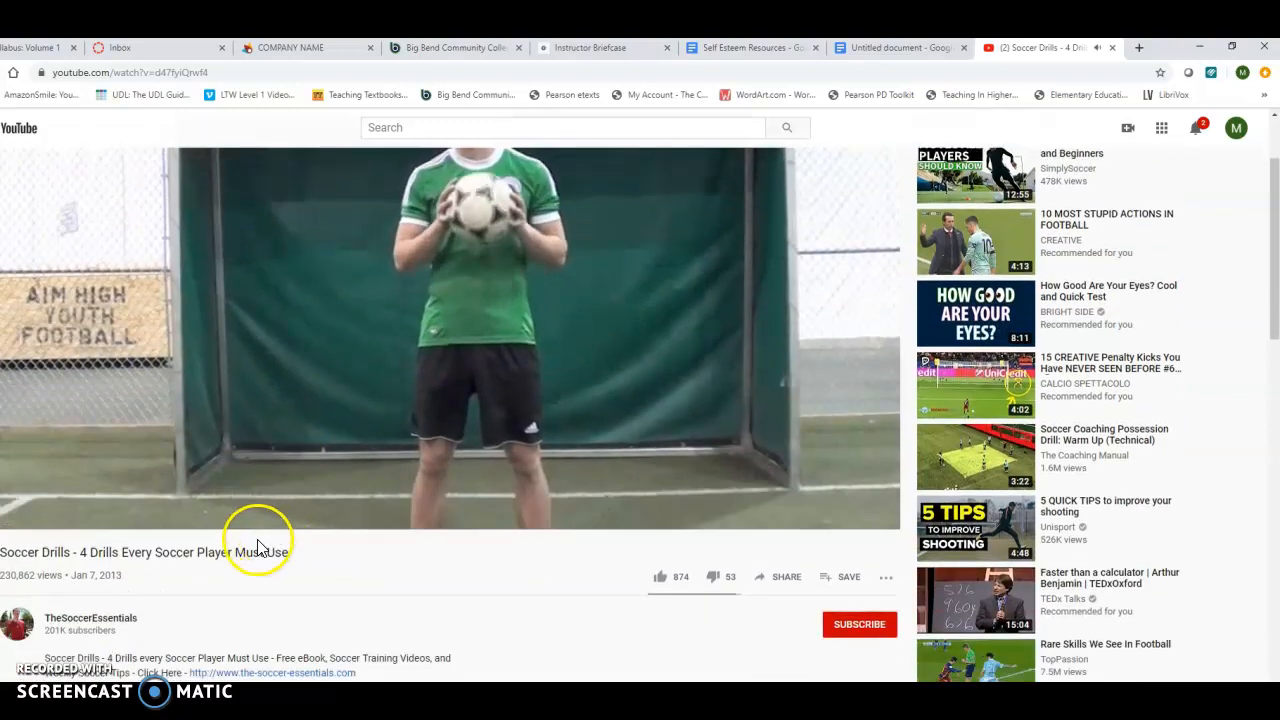
pyautogui.scroll(2, 257, 537)
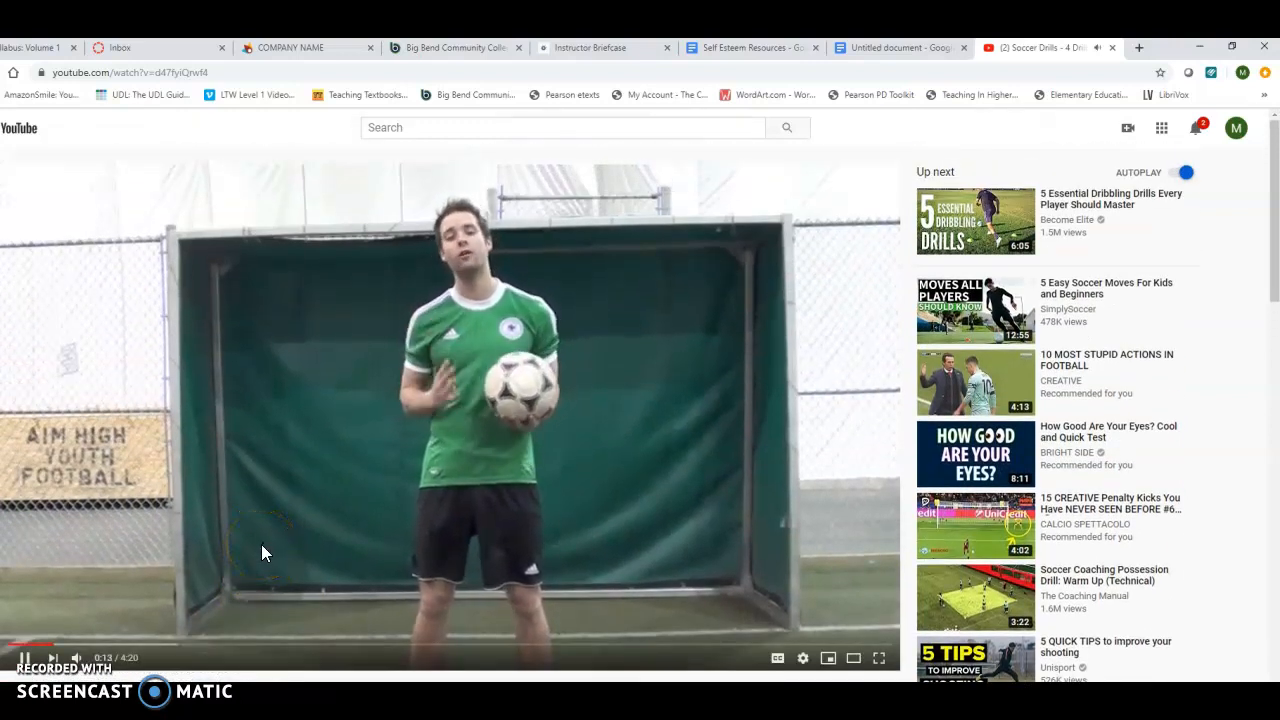
pyautogui.scroll(-1, 258, 548)
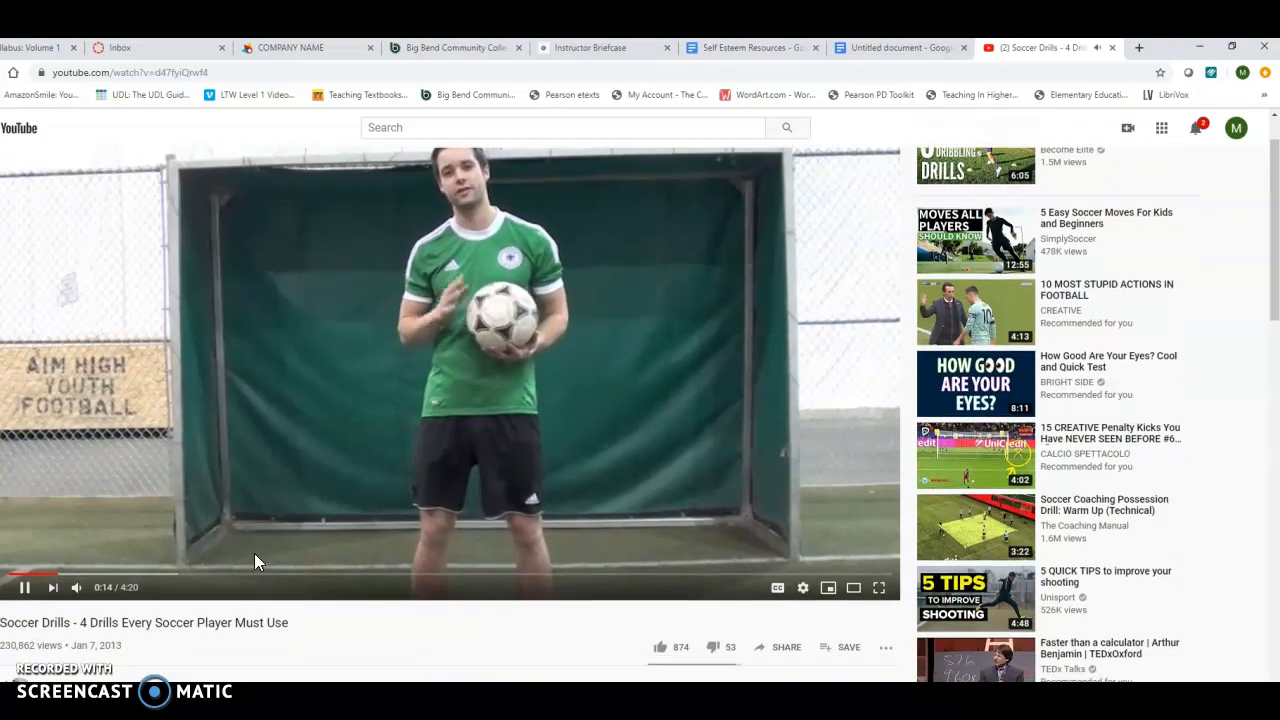
pyautogui.click(22, 588)
pyautogui.scroll(1, 386, 560)
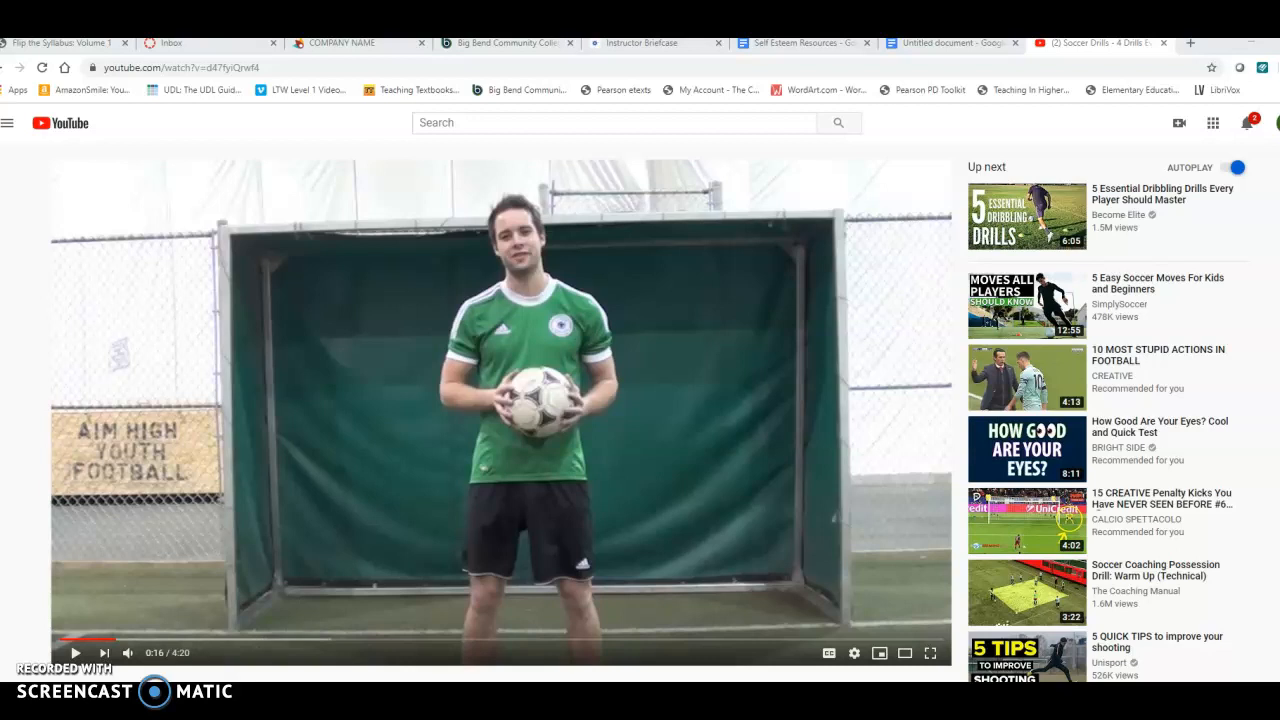
# Copy the full web address of the soccer drills video.
pyautogui.click(186, 68)
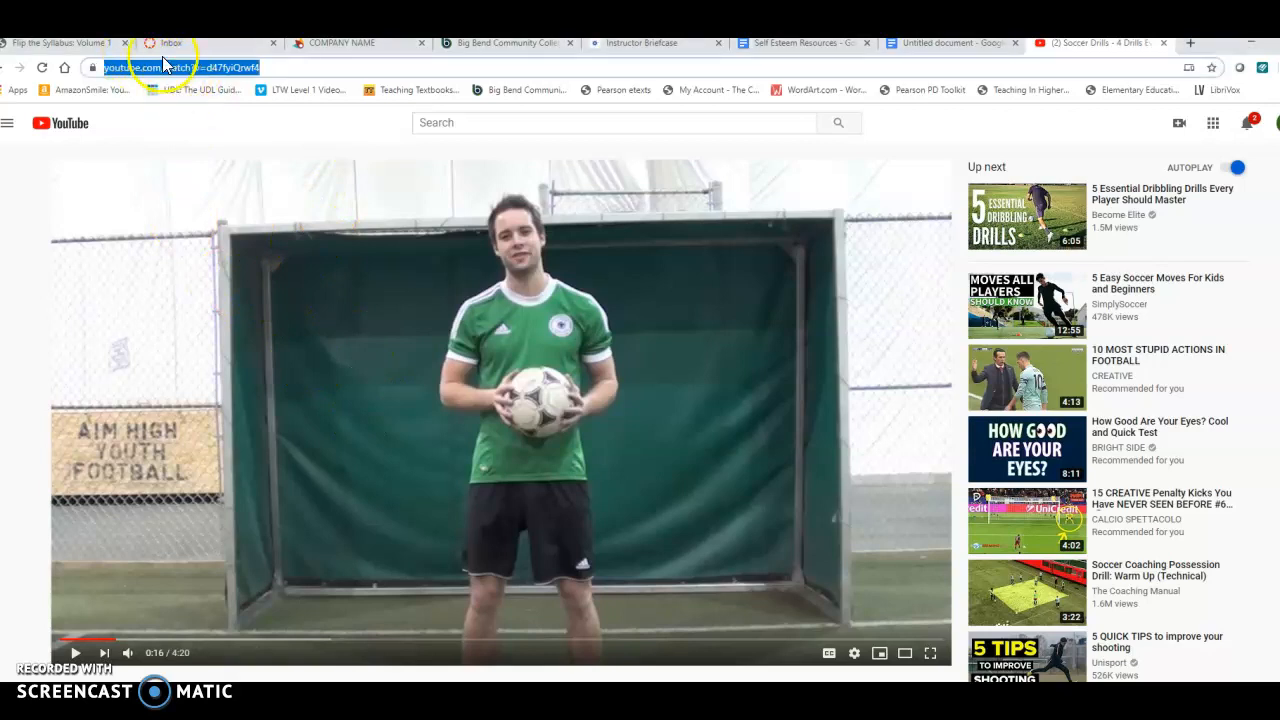
pyautogui.rightClick(163, 70)
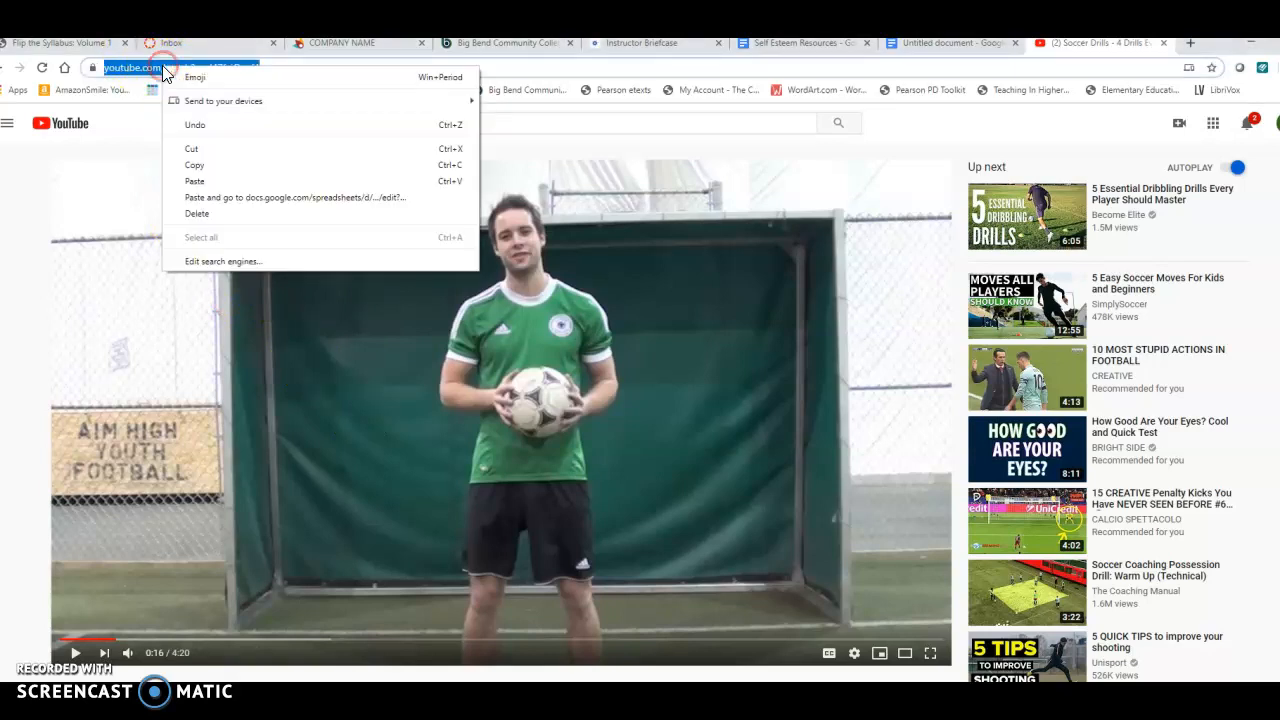
pyautogui.click(212, 165)
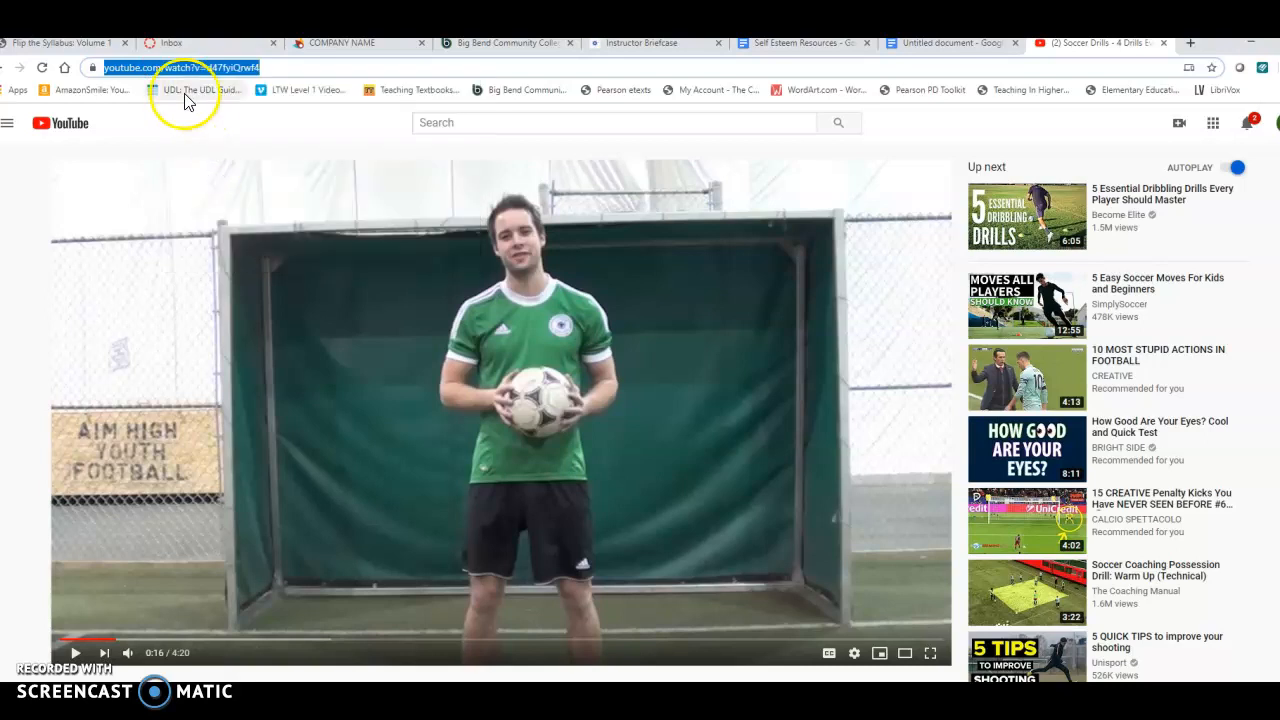
# Return to the untitled document and link the soccer ball image to the copied video address.
pyautogui.click(901, 48)
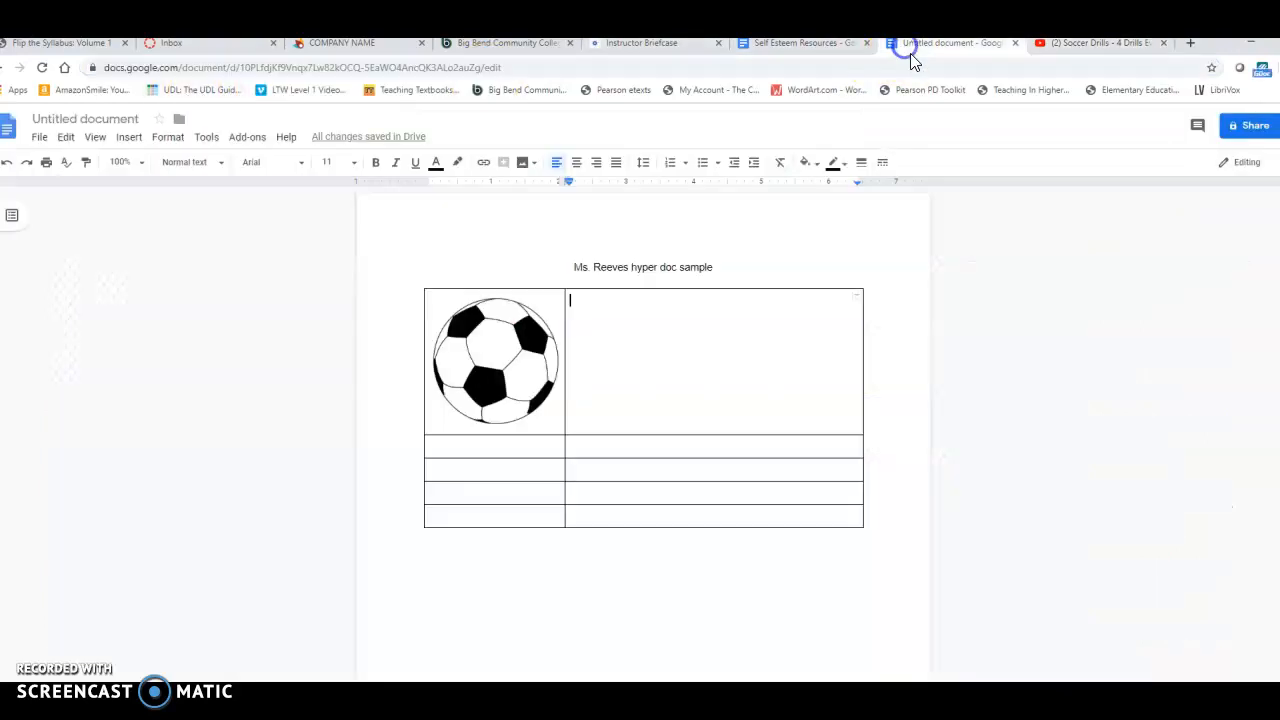
pyautogui.click(496, 369)
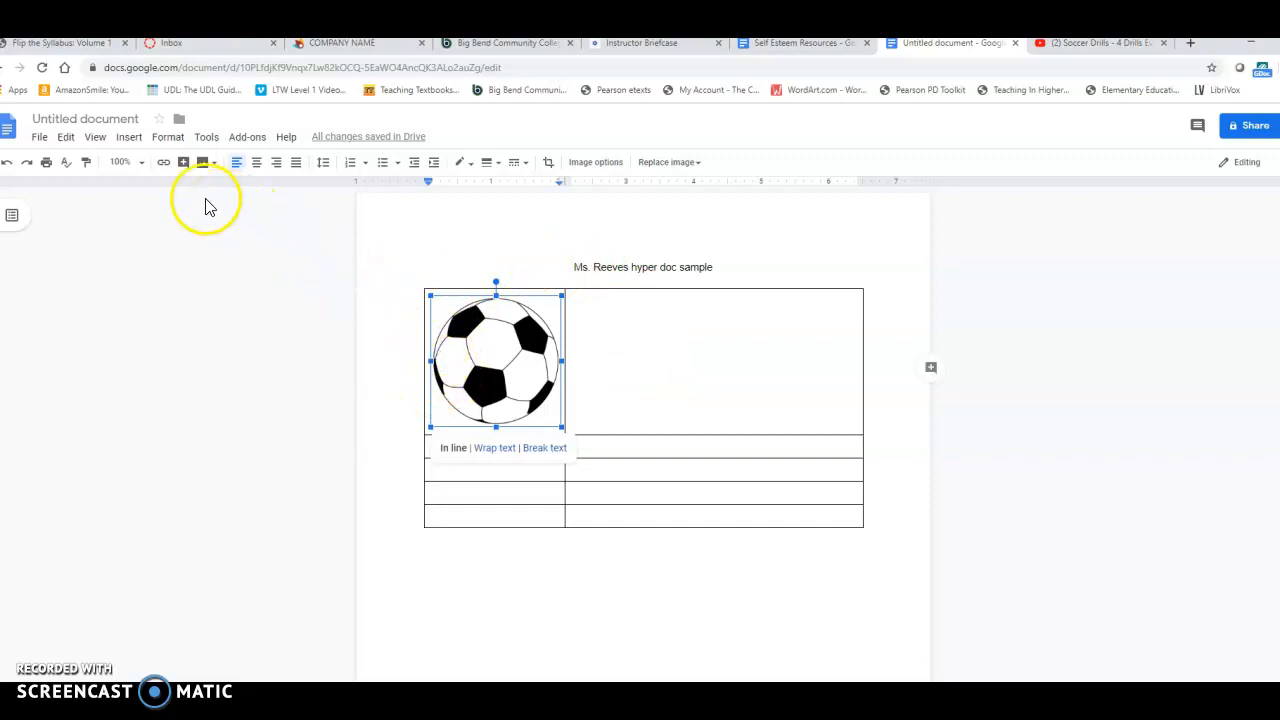
pyautogui.click(165, 166)
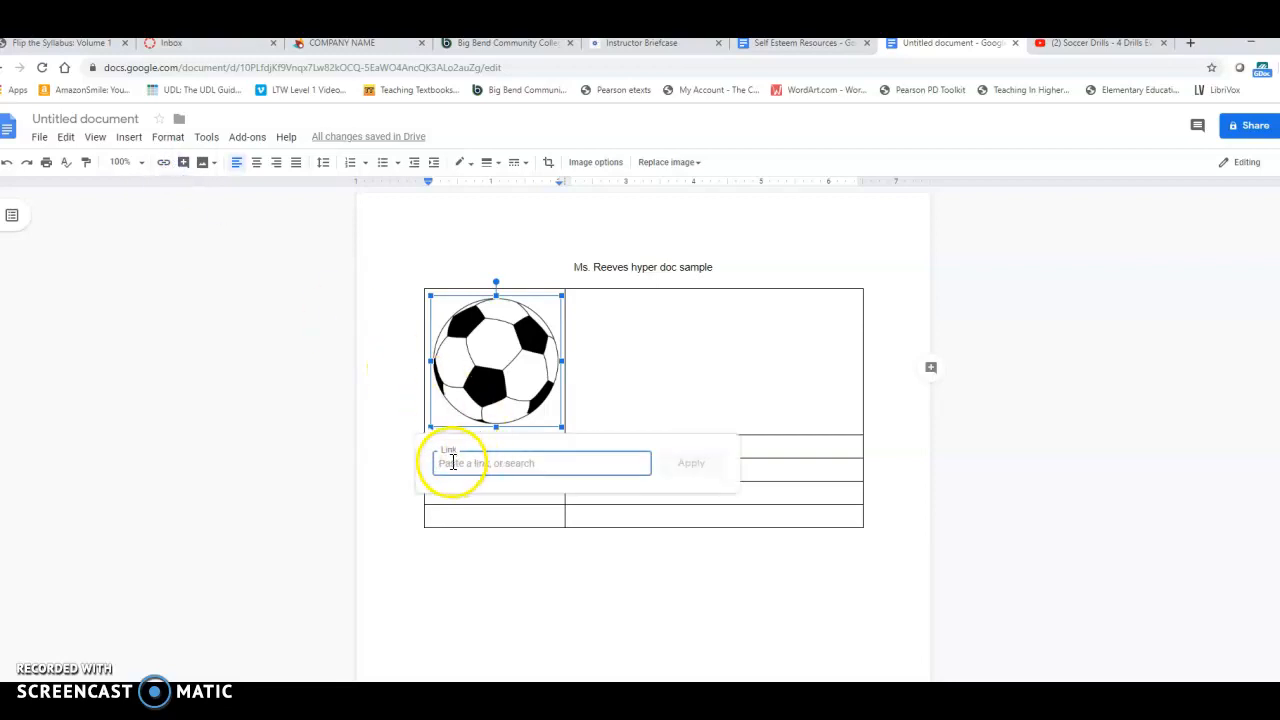
pyautogui.rightClick(447, 464)
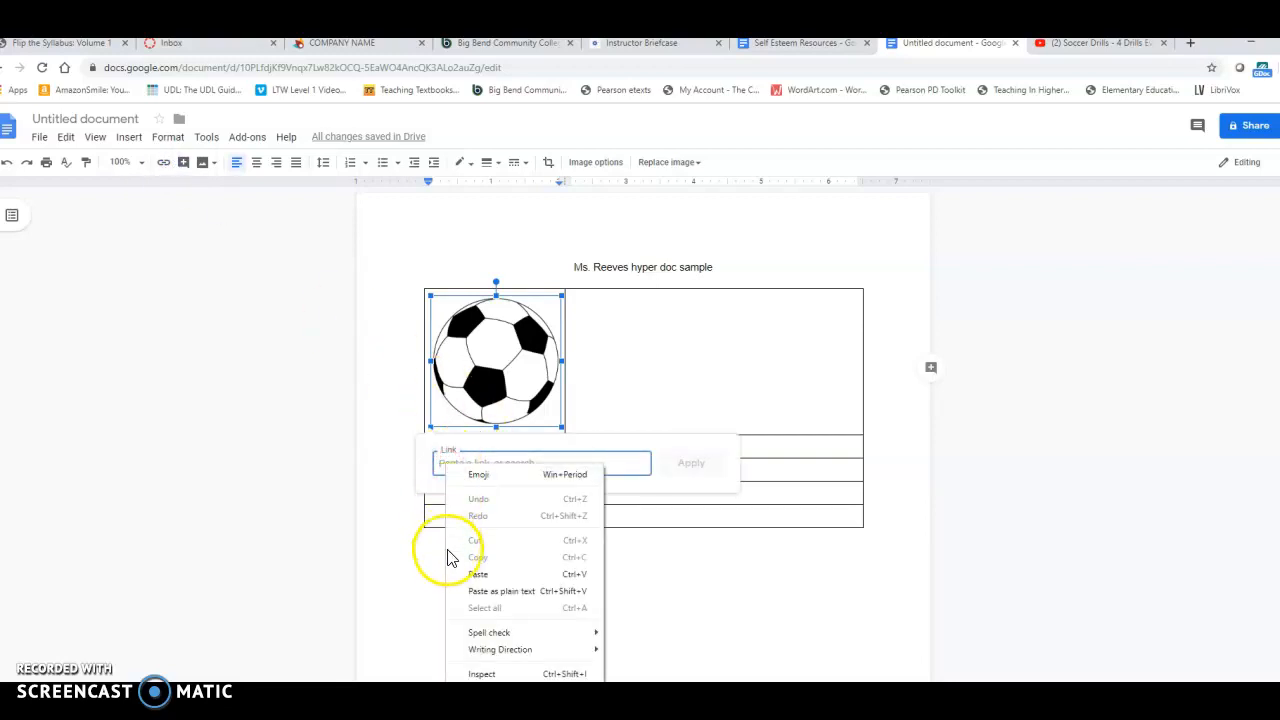
pyautogui.click(478, 574)
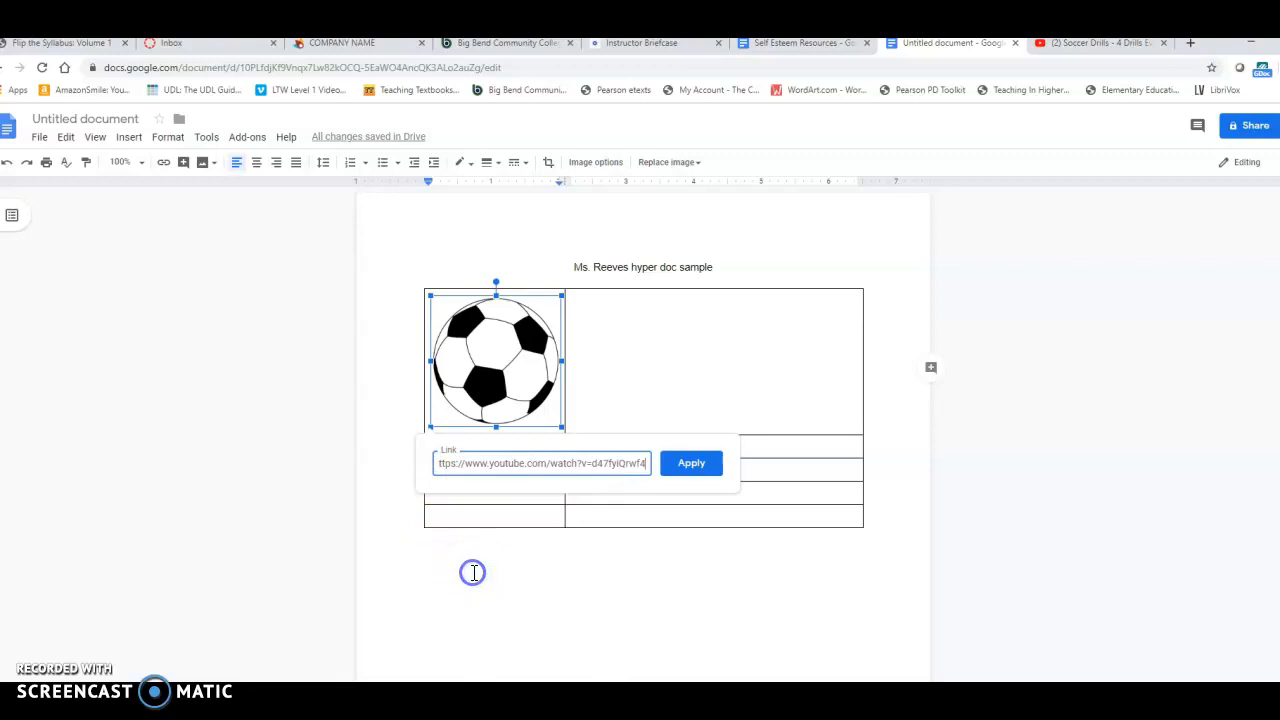
pyautogui.click(691, 467)
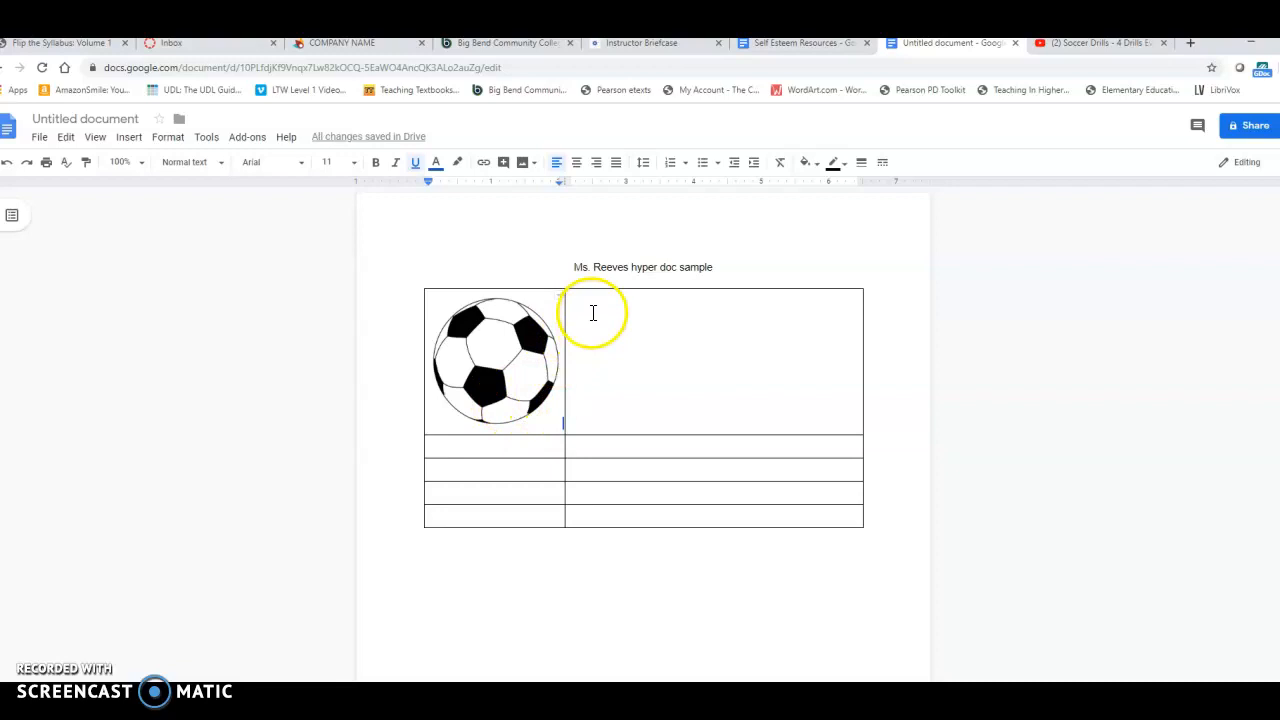
# Test the soccer ball image's link by opening the video from it, and close the opened video page.
pyautogui.click(500, 403)
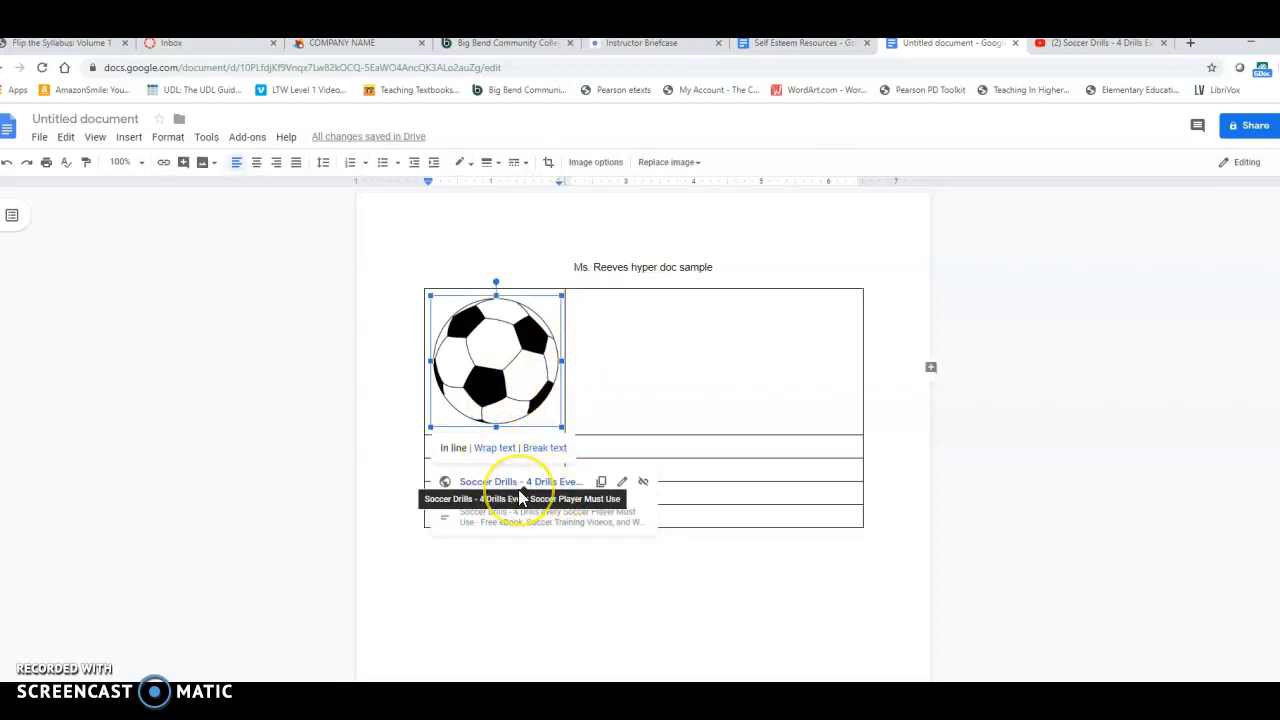
pyautogui.click(520, 482)
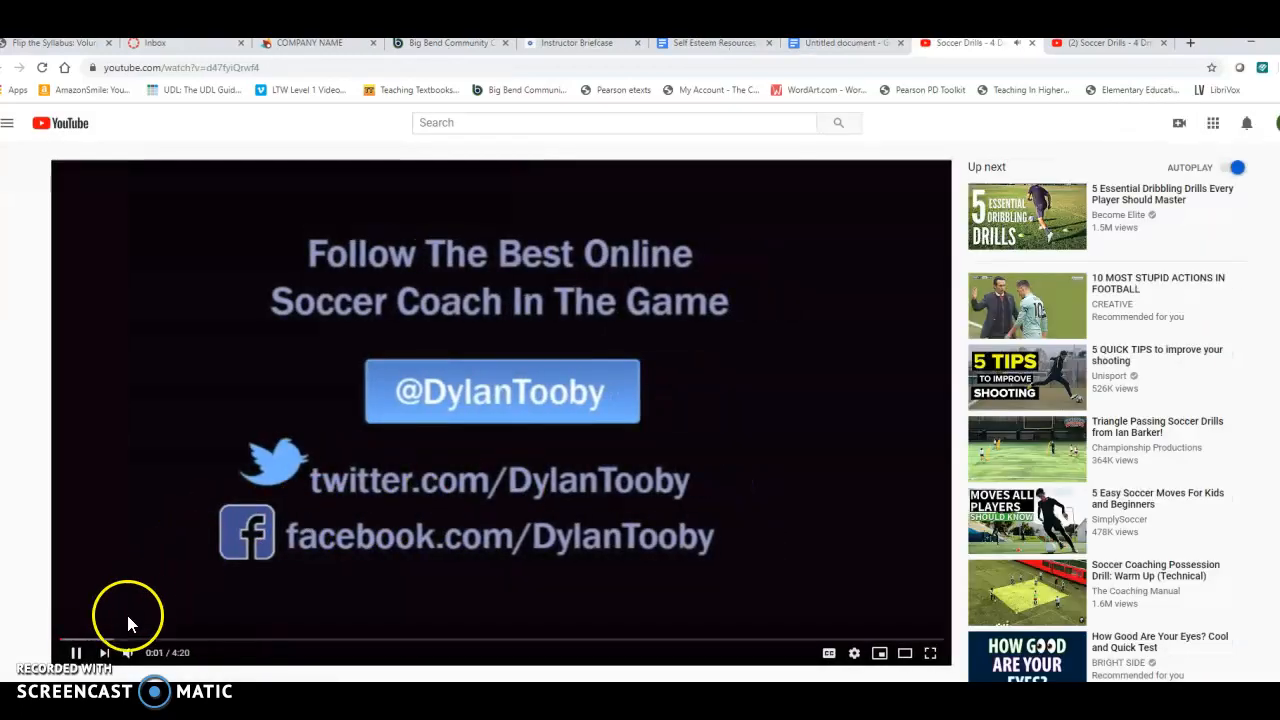
pyautogui.click(75, 650)
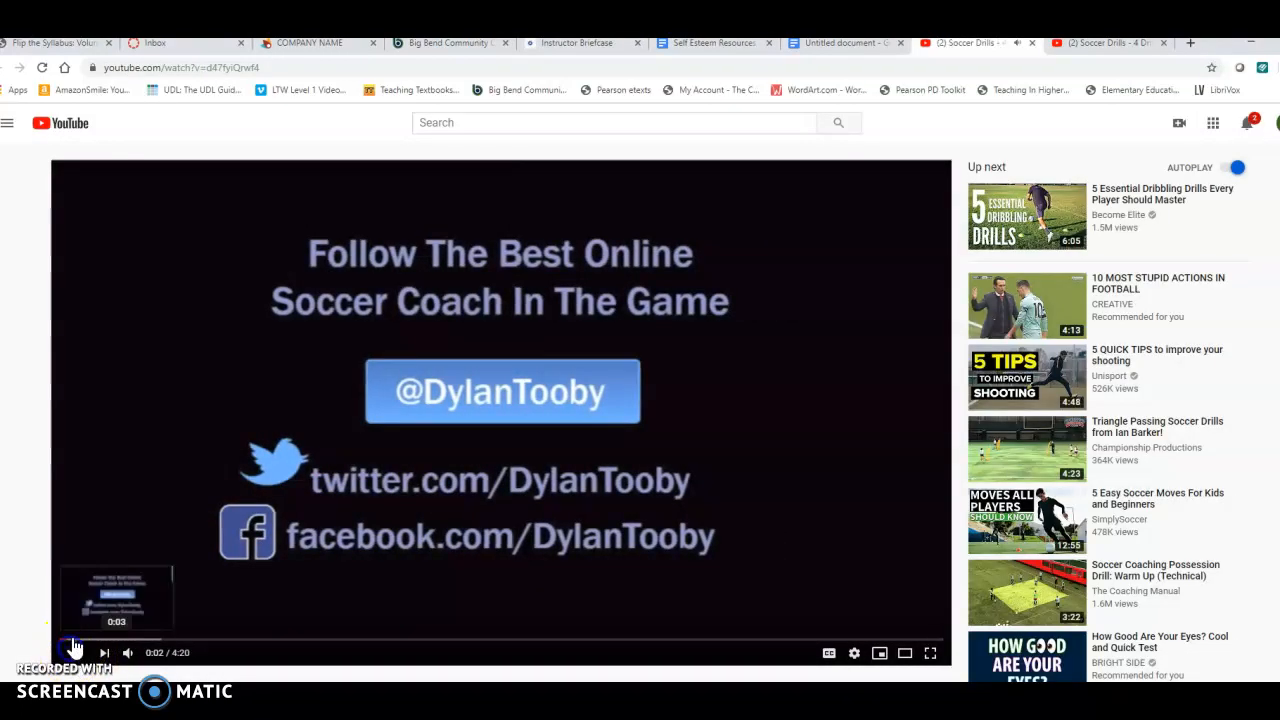
pyautogui.click(1033, 44)
# Enter "This video was produced by blah blah blah. He is the number one coach for soccer drills." beside the soccer ball.
pyautogui.click(597, 316)
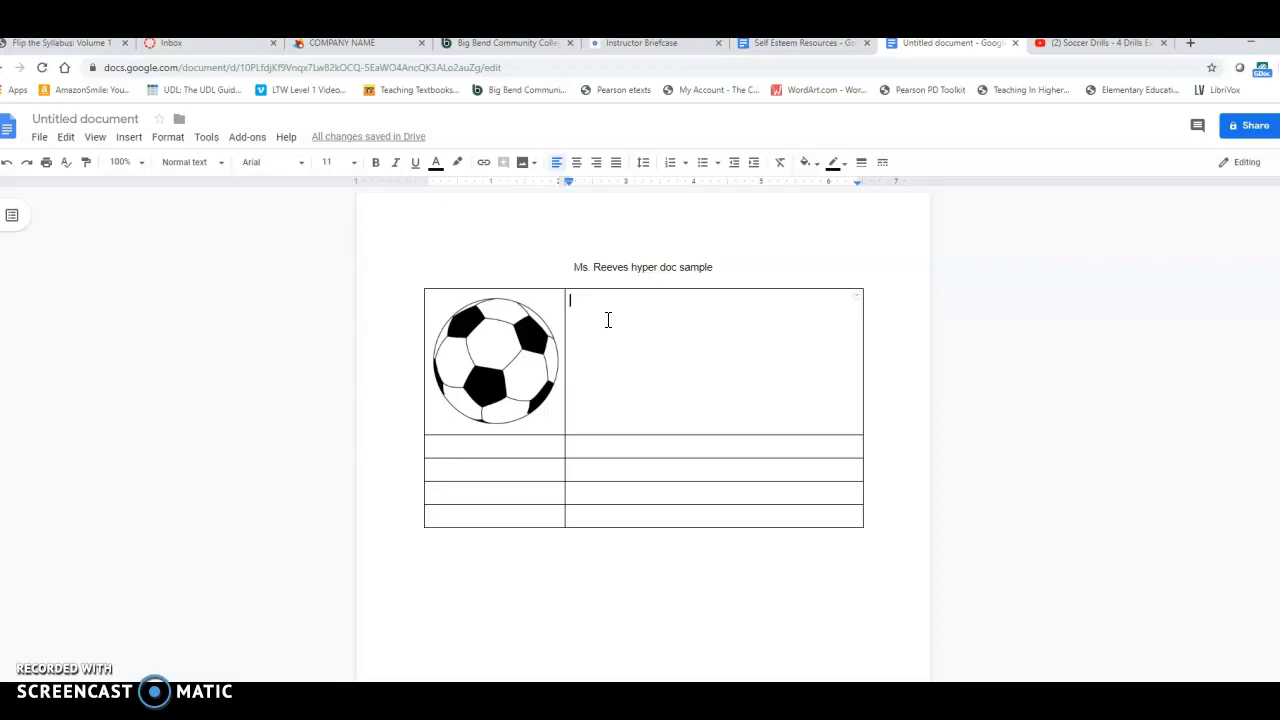
pyautogui.write('T')
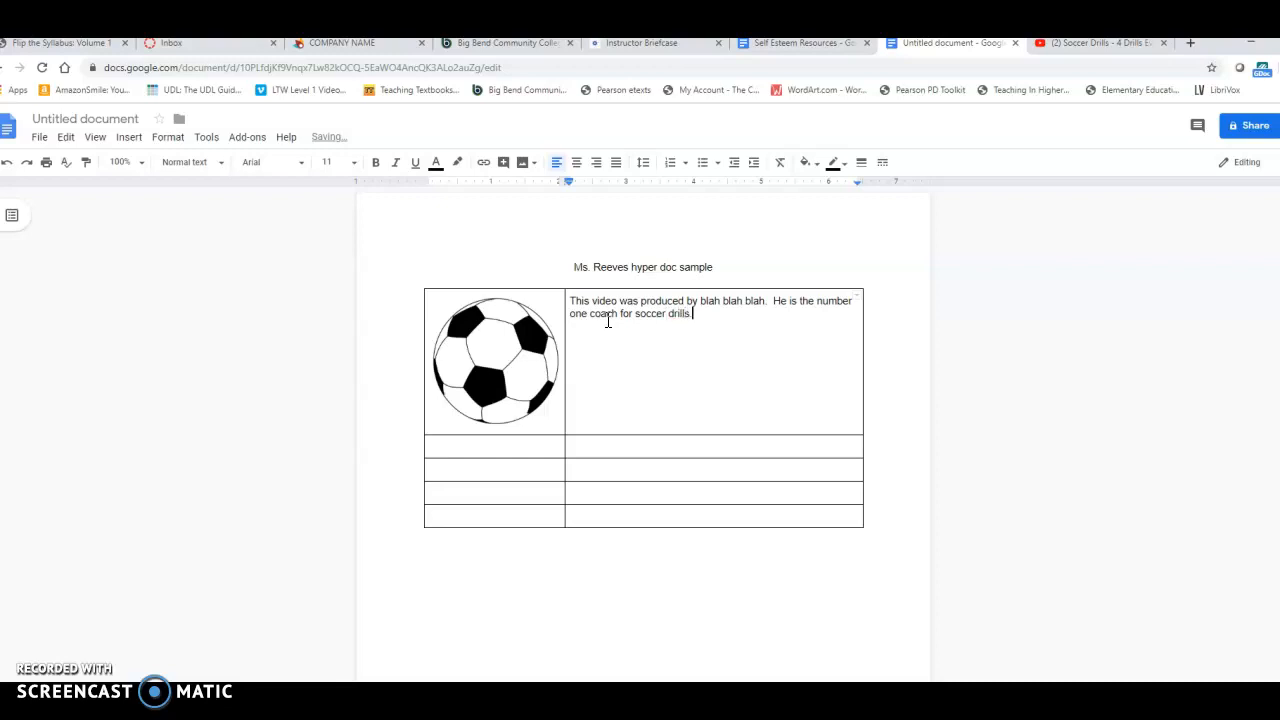
pyautogui.click(694, 324)
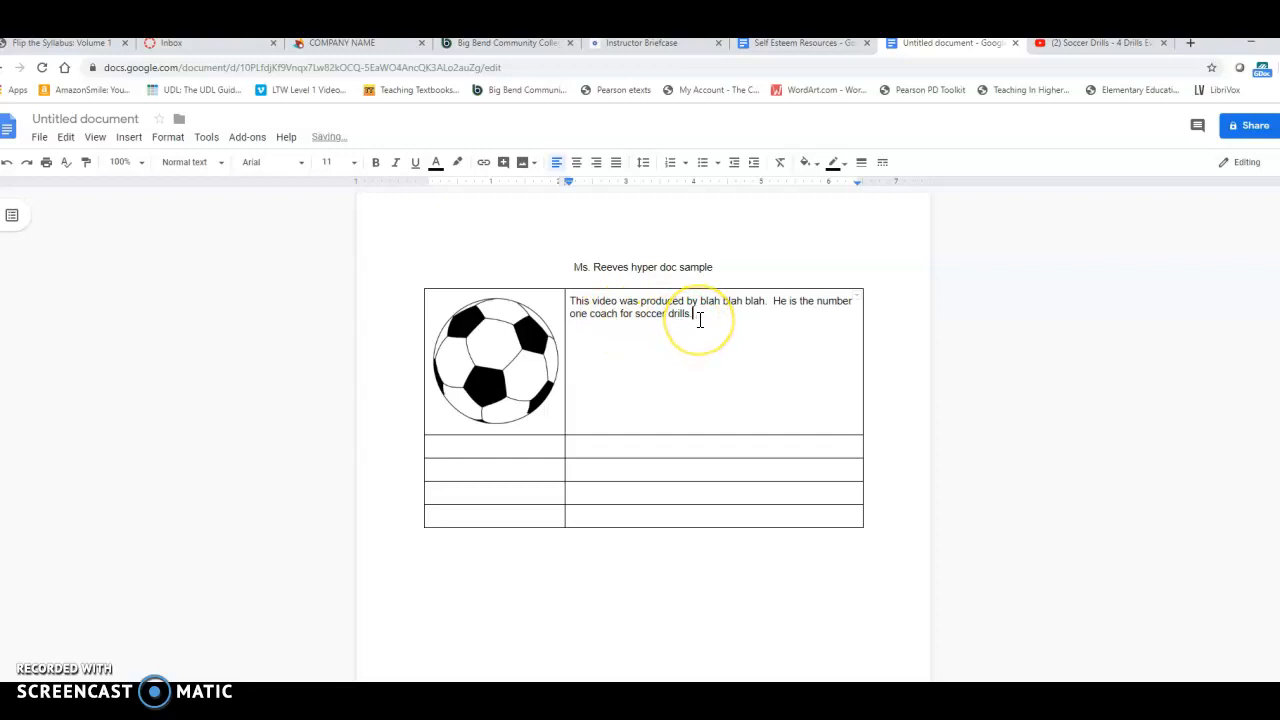
pyautogui.click(688, 321)
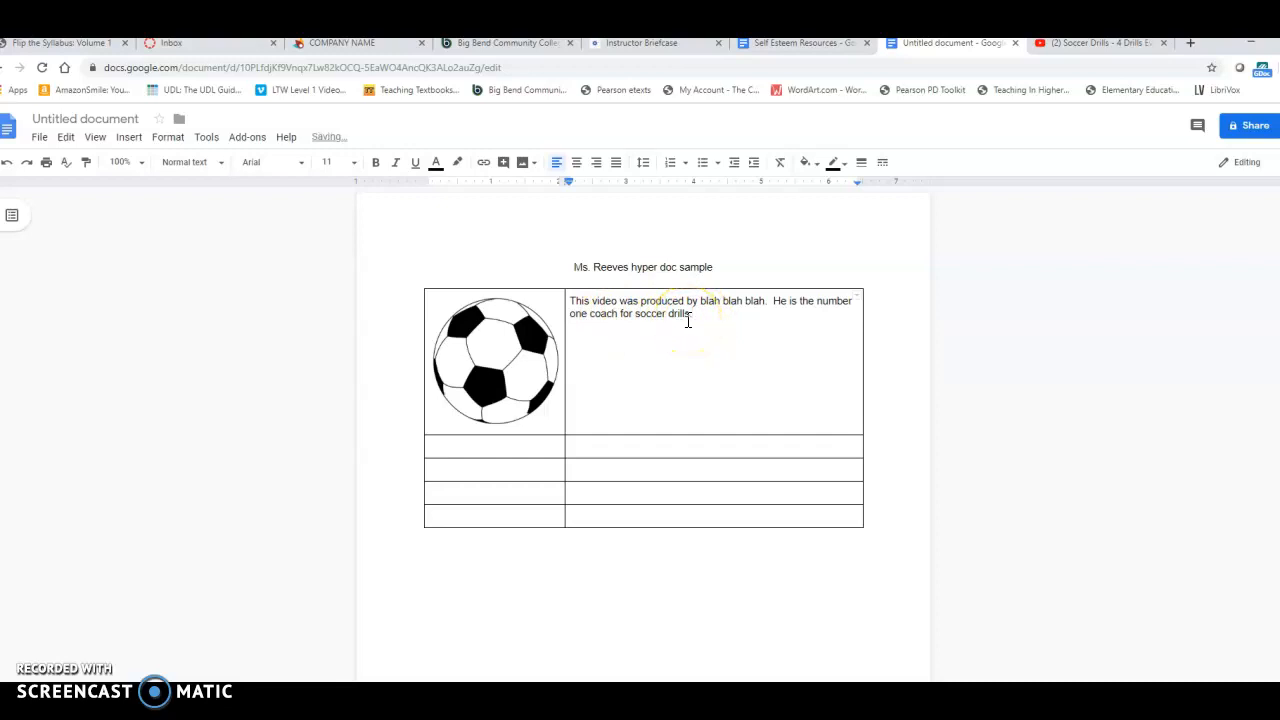
# Review how the "Self Esteem Resources" sample places links within its resource descriptions, and return to the untitled document.
pyautogui.click(785, 44)
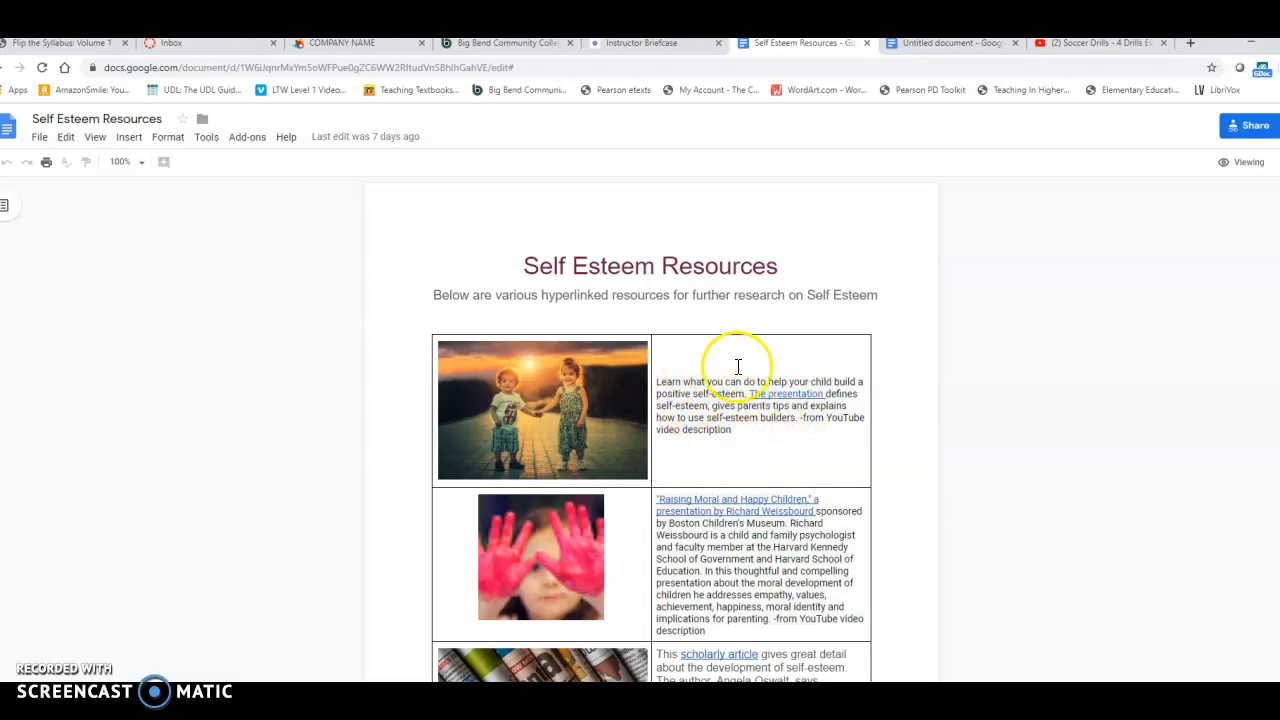
pyautogui.scroll(-2, 737, 450)
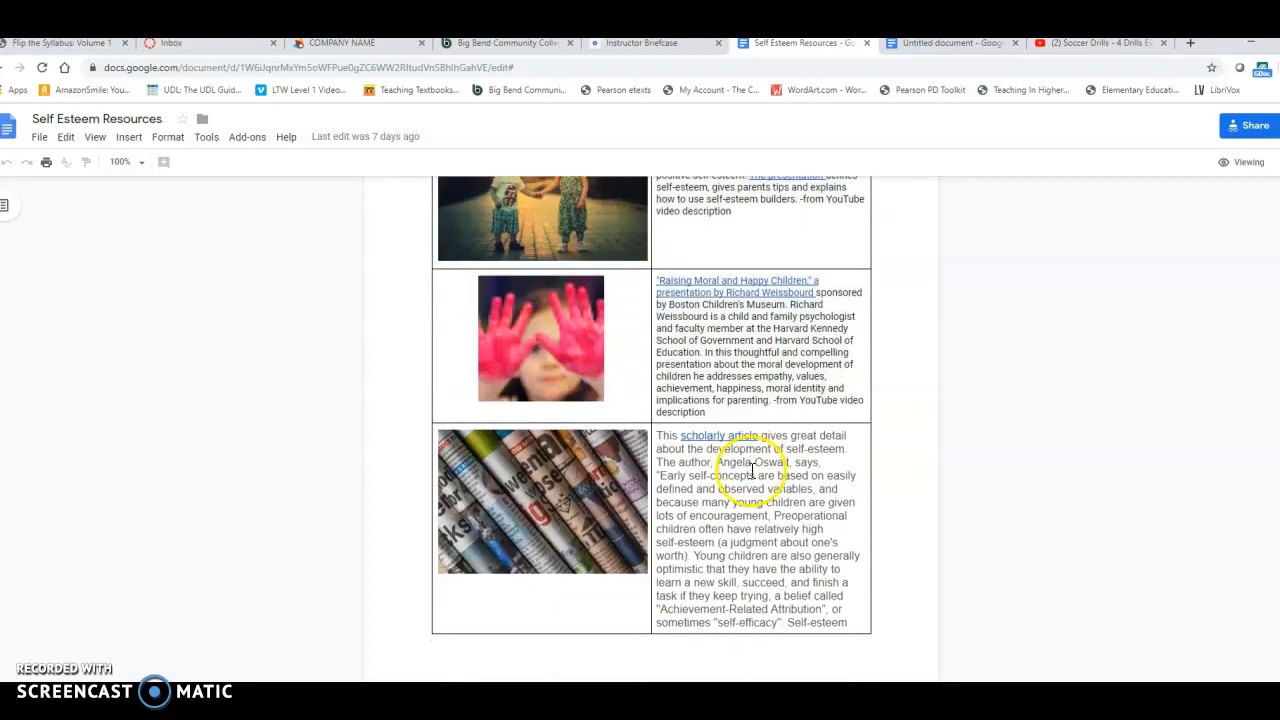
pyautogui.scroll(-2, 740, 450)
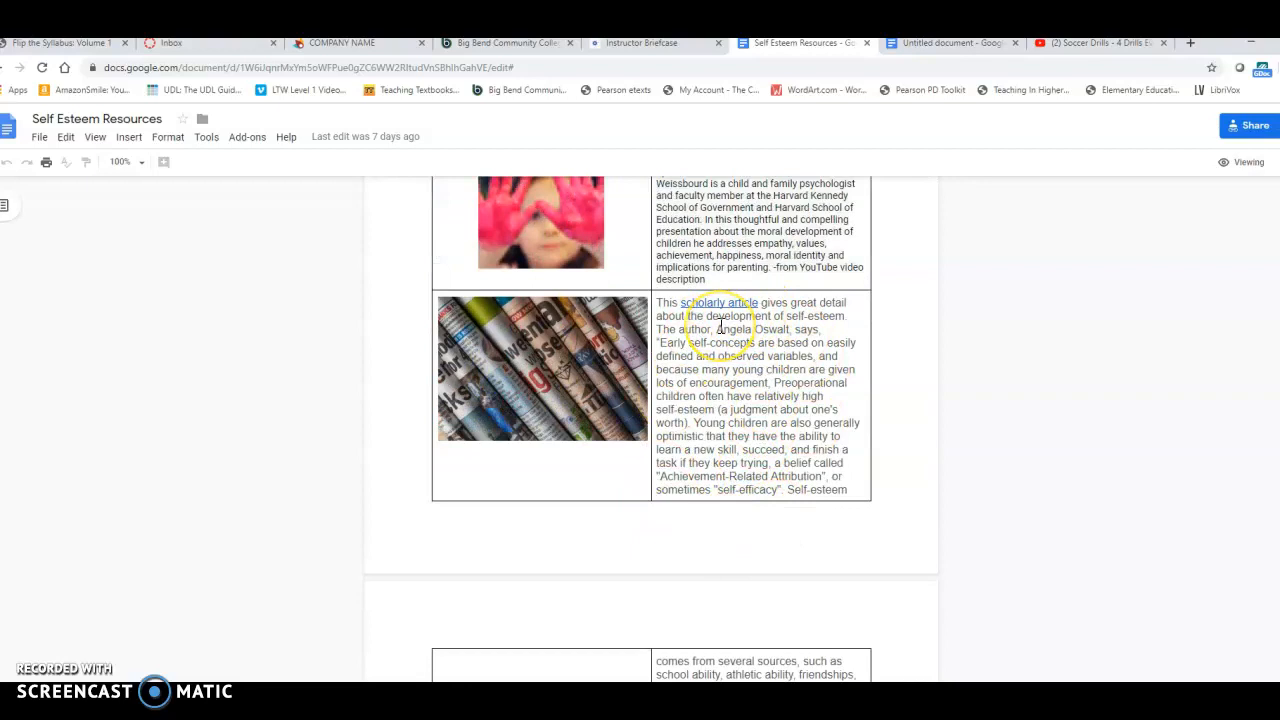
pyautogui.scroll(-2, 719, 333)
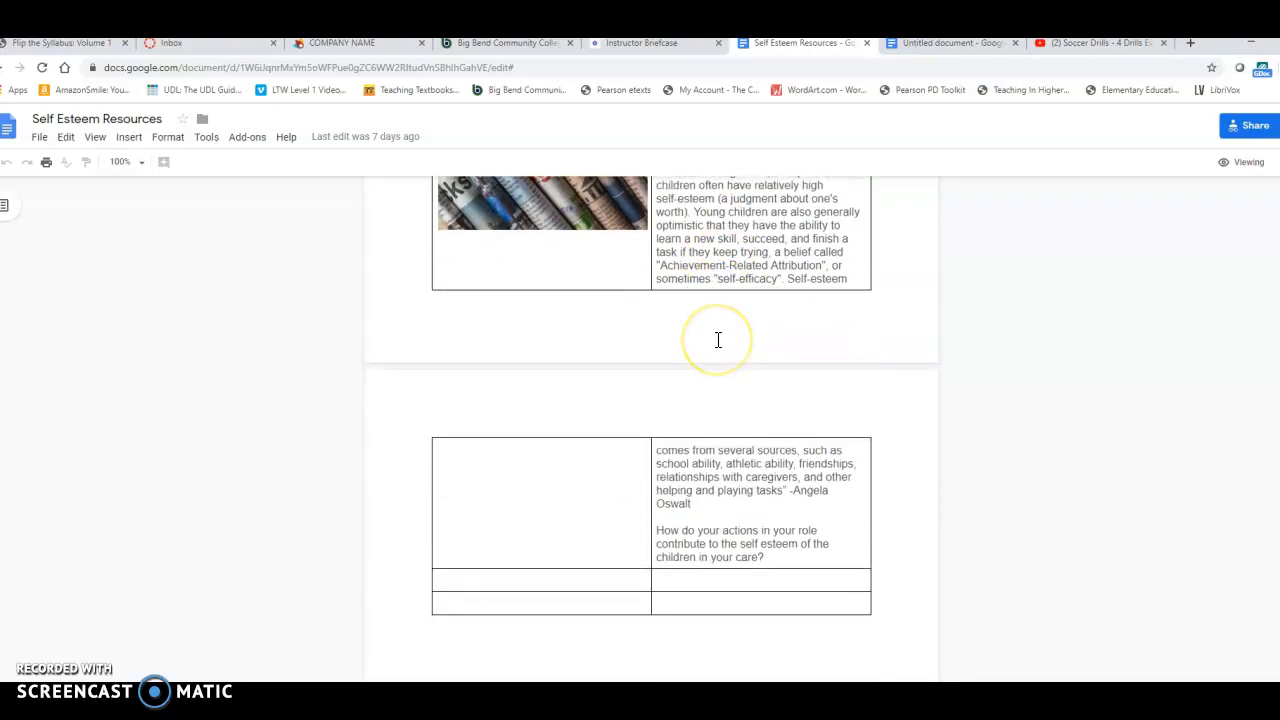
pyautogui.scroll(2, 718, 340)
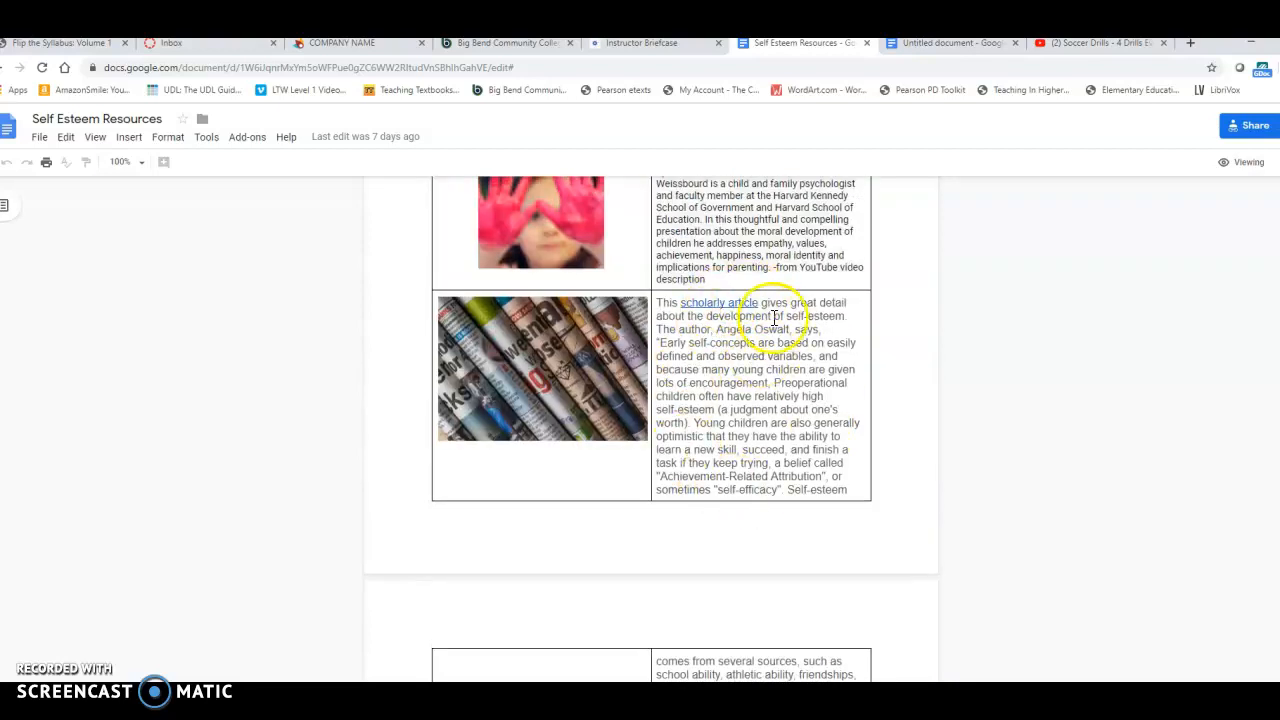
pyautogui.scroll(4, 683, 396)
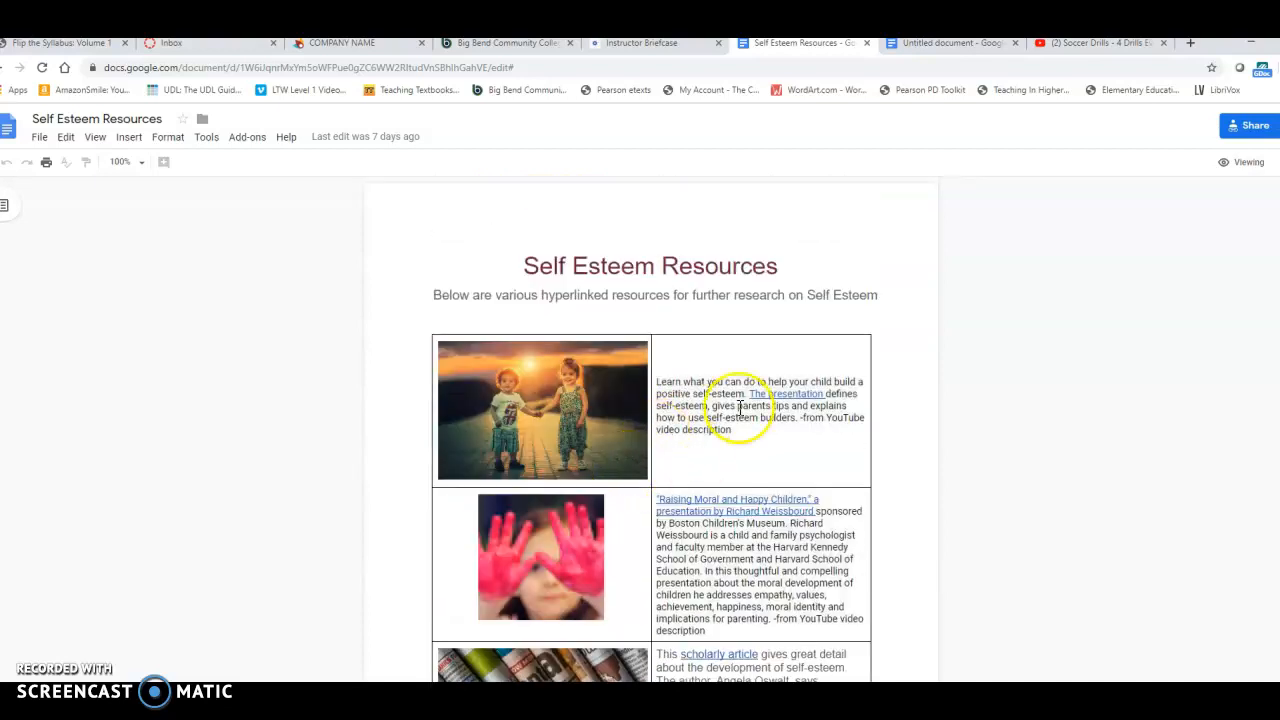
pyautogui.click(967, 48)
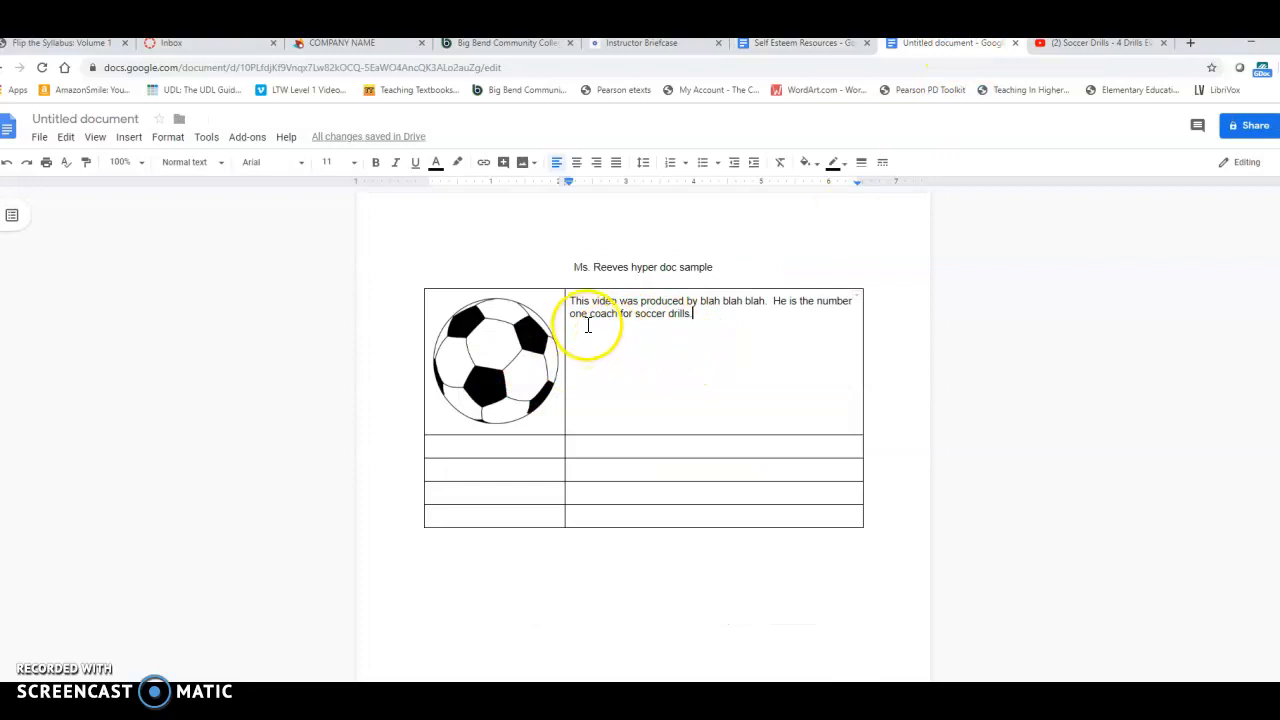
# Paste the raw video address after the description beside the soccer ball, and delete it again.
pyautogui.rightClick(701, 314)
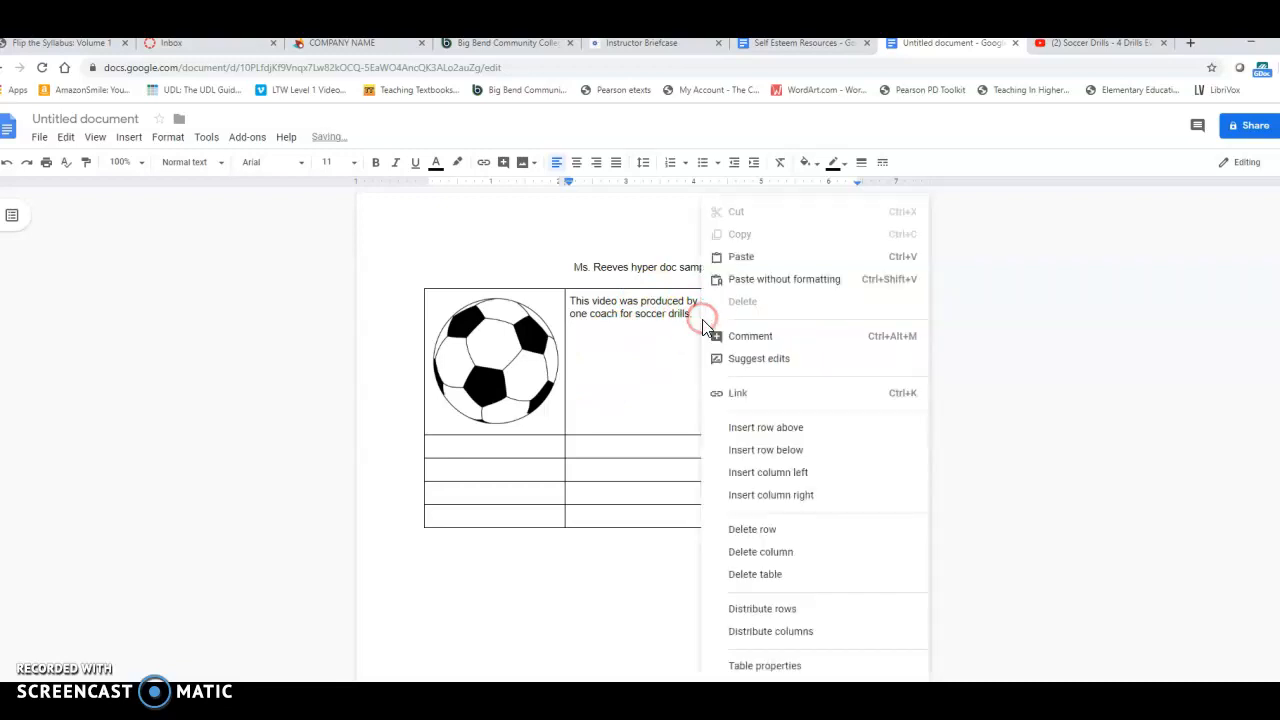
pyautogui.click(740, 266)
pyautogui.click(740, 266)
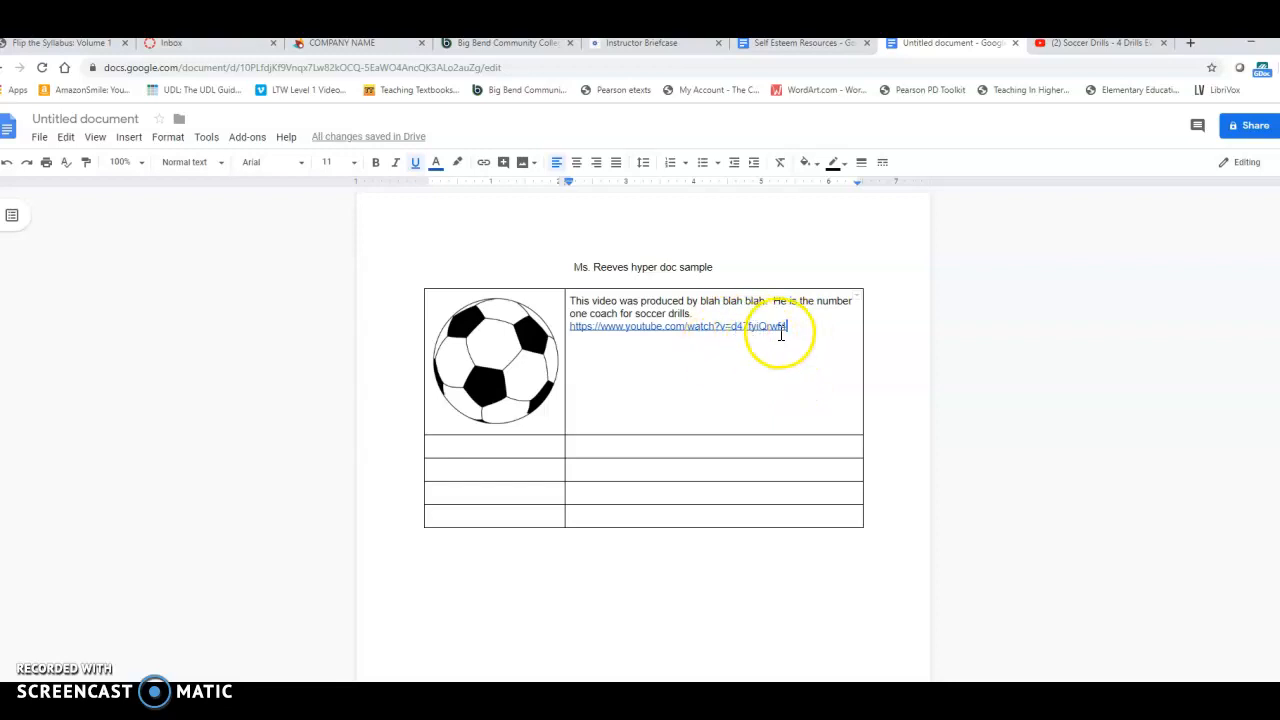
pyautogui.moveTo(791, 327); pyautogui.dragTo(577, 340)
pyautogui.press('BackSpace')
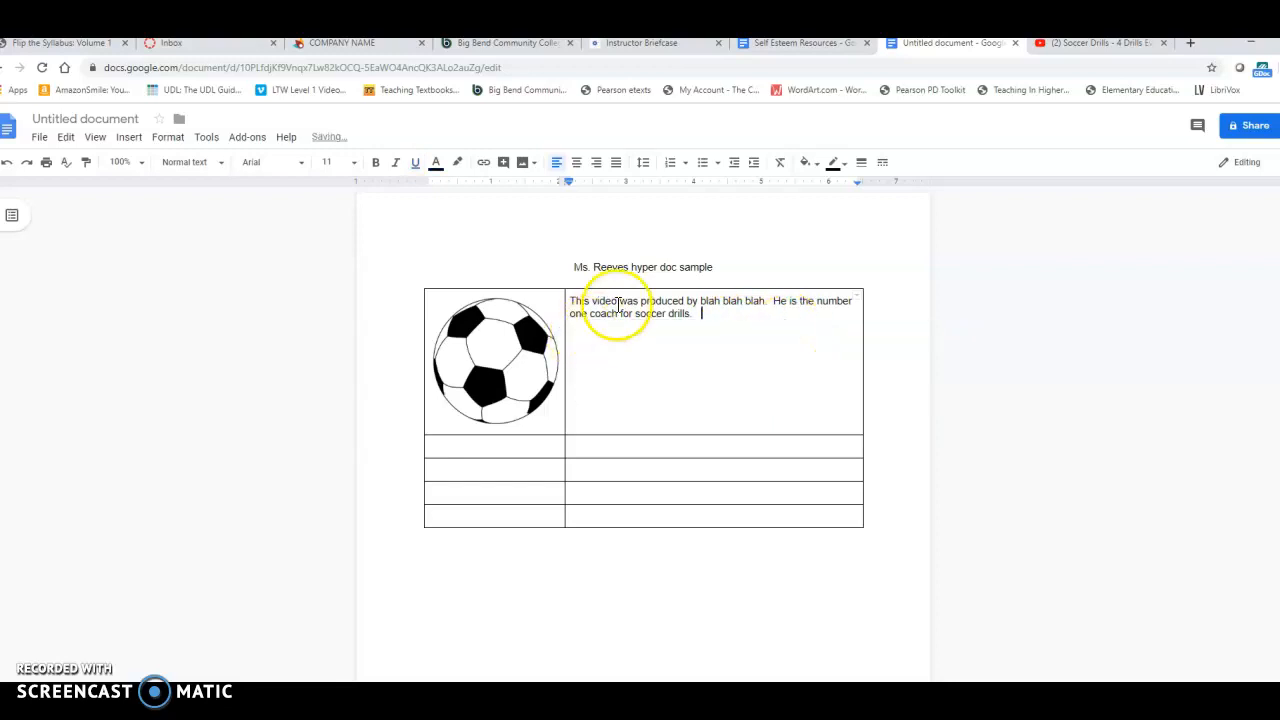
# Link the word "video" in the description beside the soccer ball to the copied video address.
pyautogui.doubleClick(601, 301)
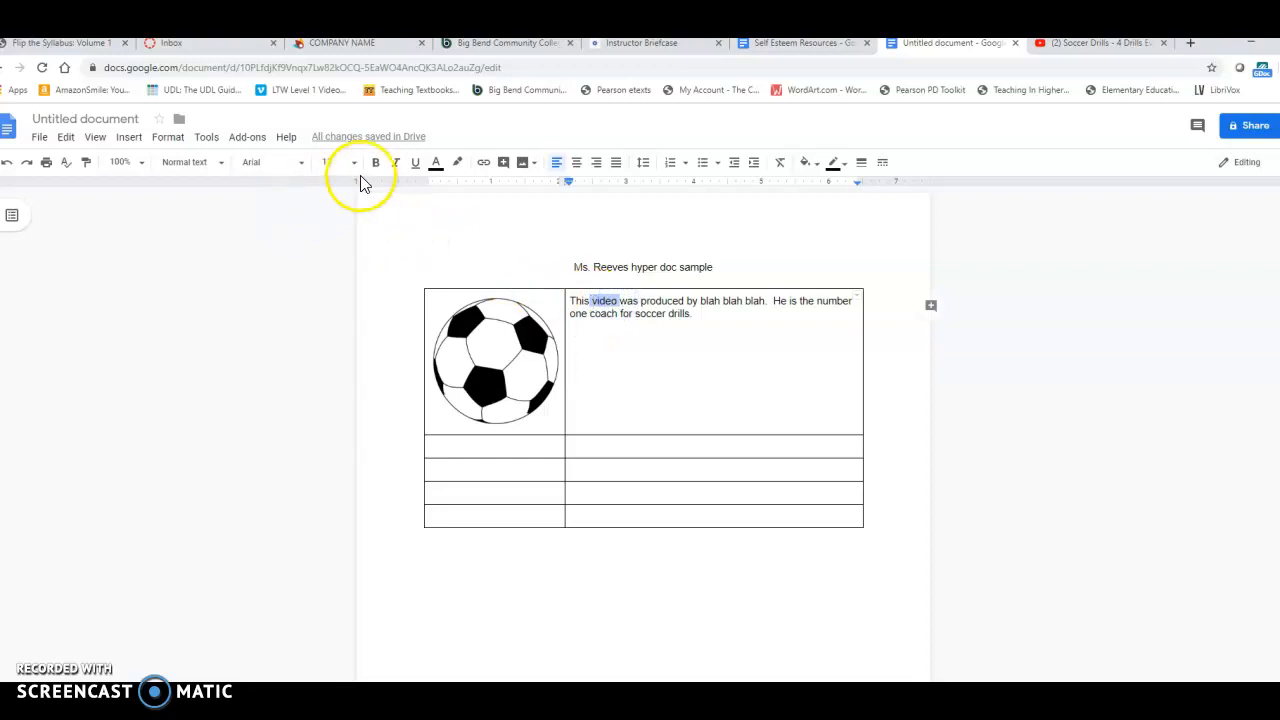
pyautogui.click(482, 164)
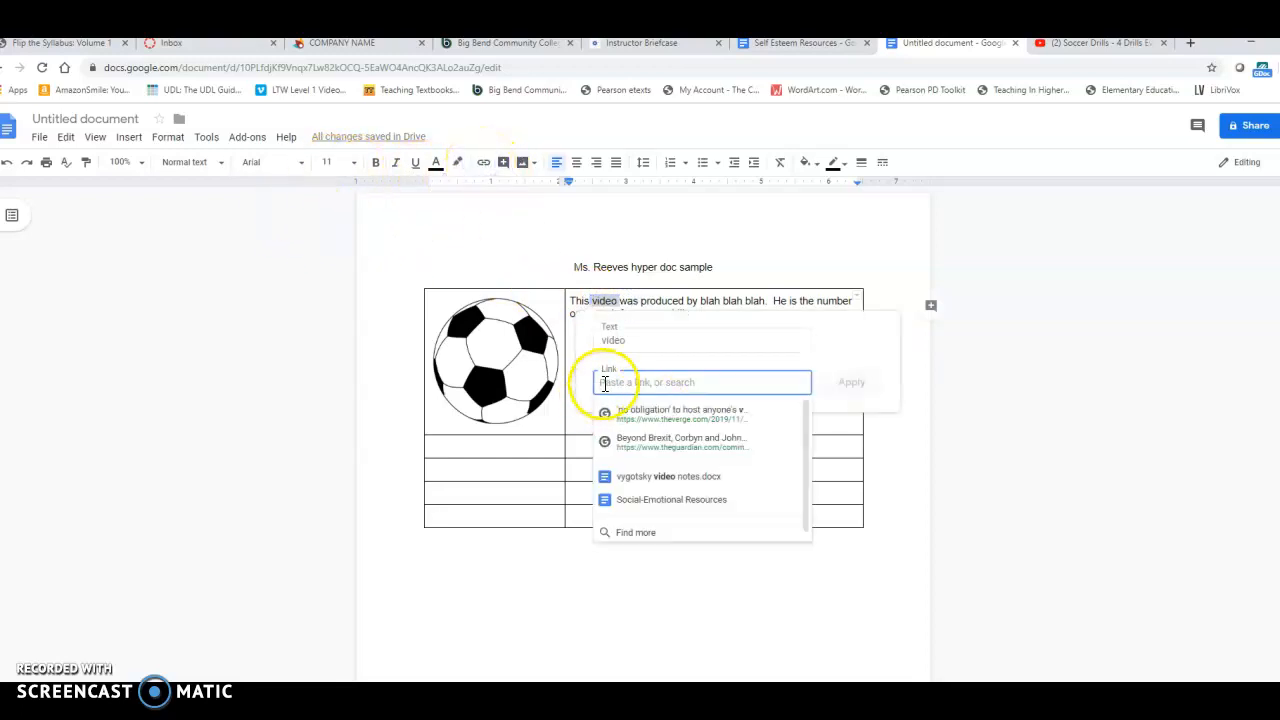
pyautogui.rightClick(604, 384)
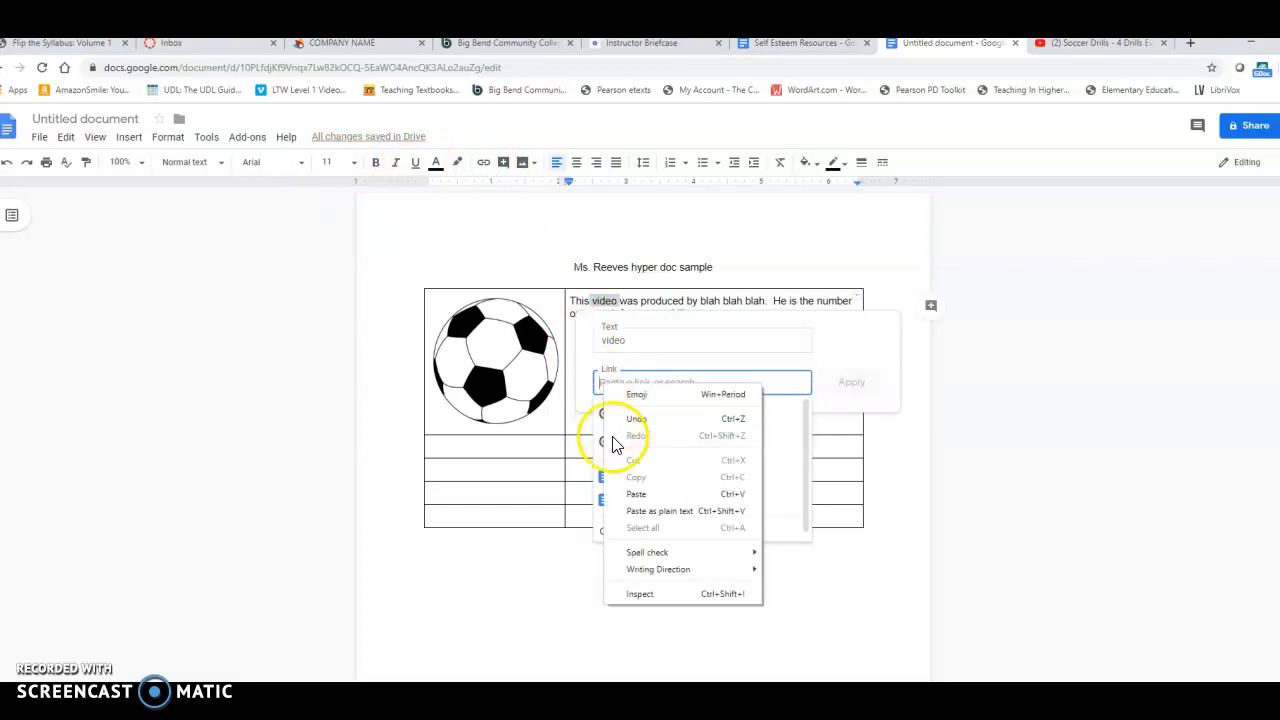
pyautogui.click(635, 494)
pyautogui.click(845, 382)
pyautogui.doubleClick(623, 366)
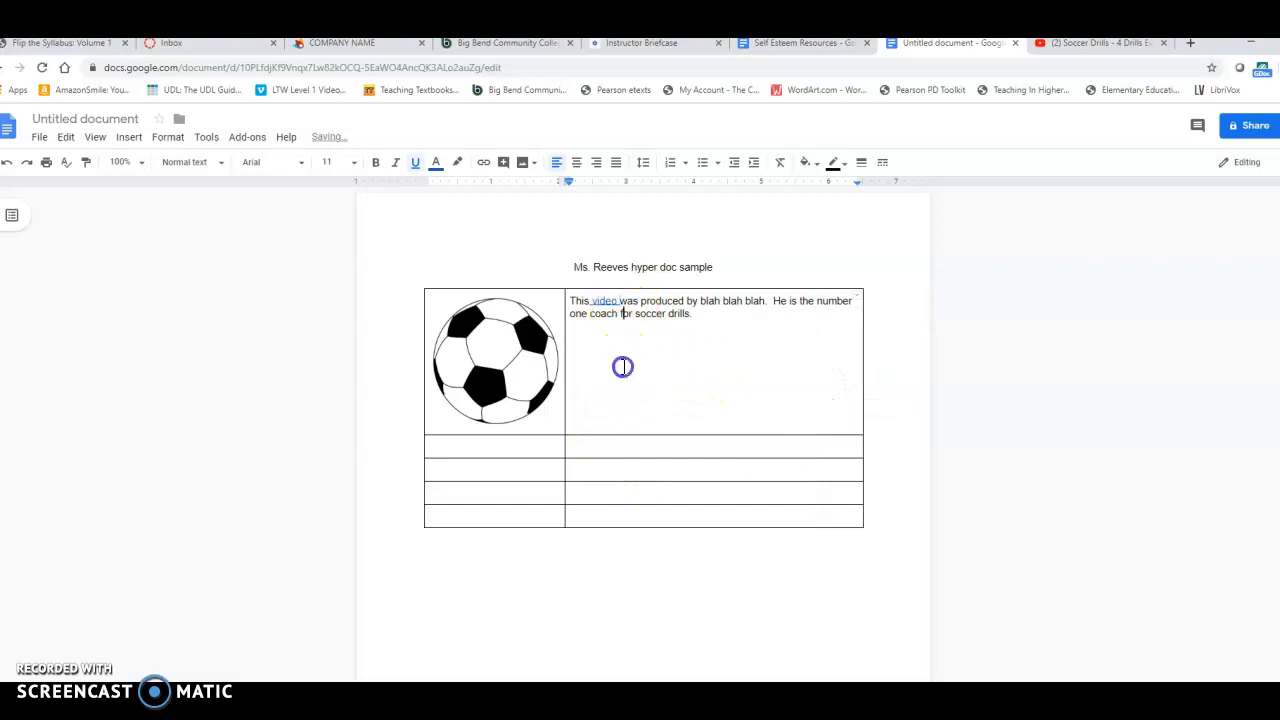
# Test the "video" link beside the soccer ball by opening it, pausing the video and returning to the document.
pyautogui.click(698, 324)
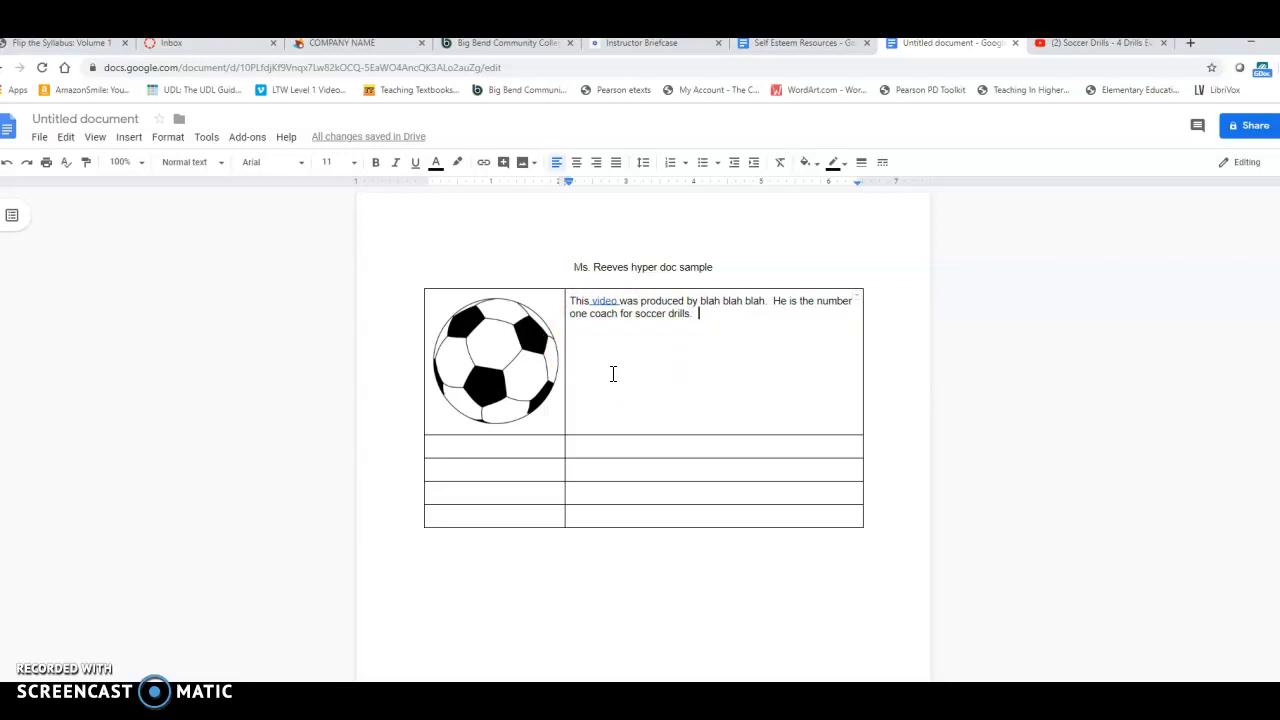
pyautogui.click(601, 304)
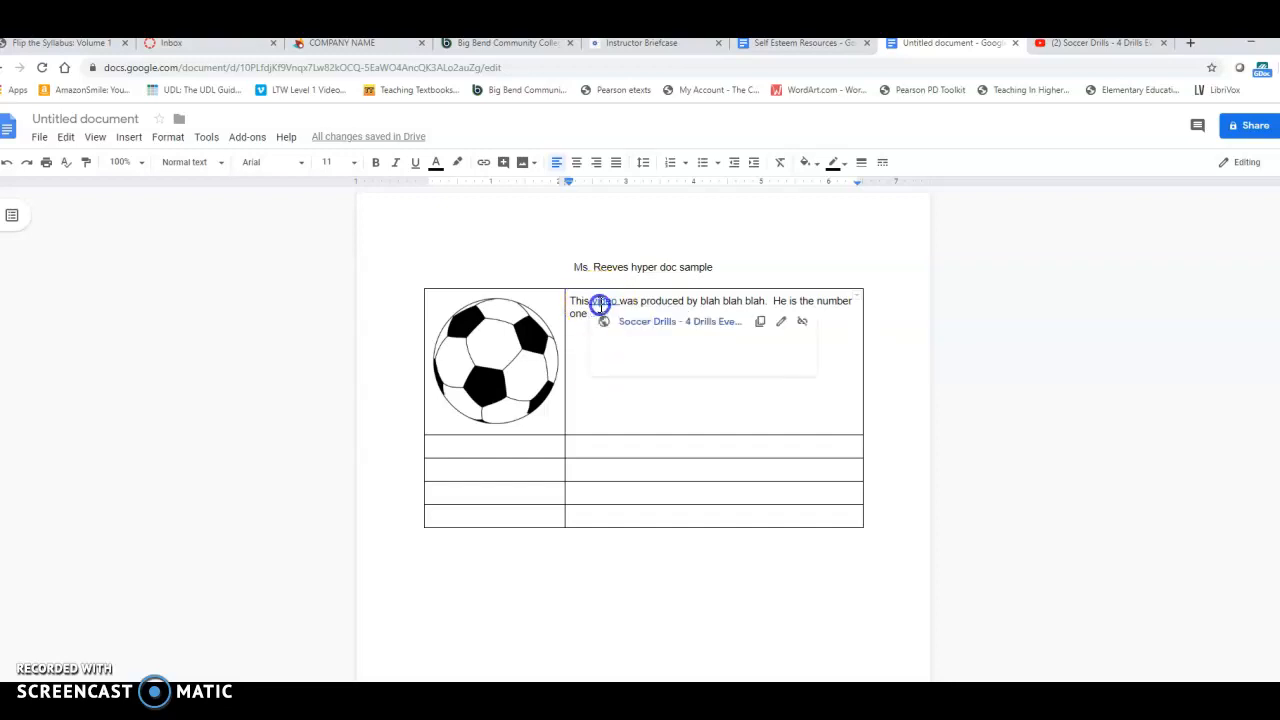
pyautogui.click(641, 322)
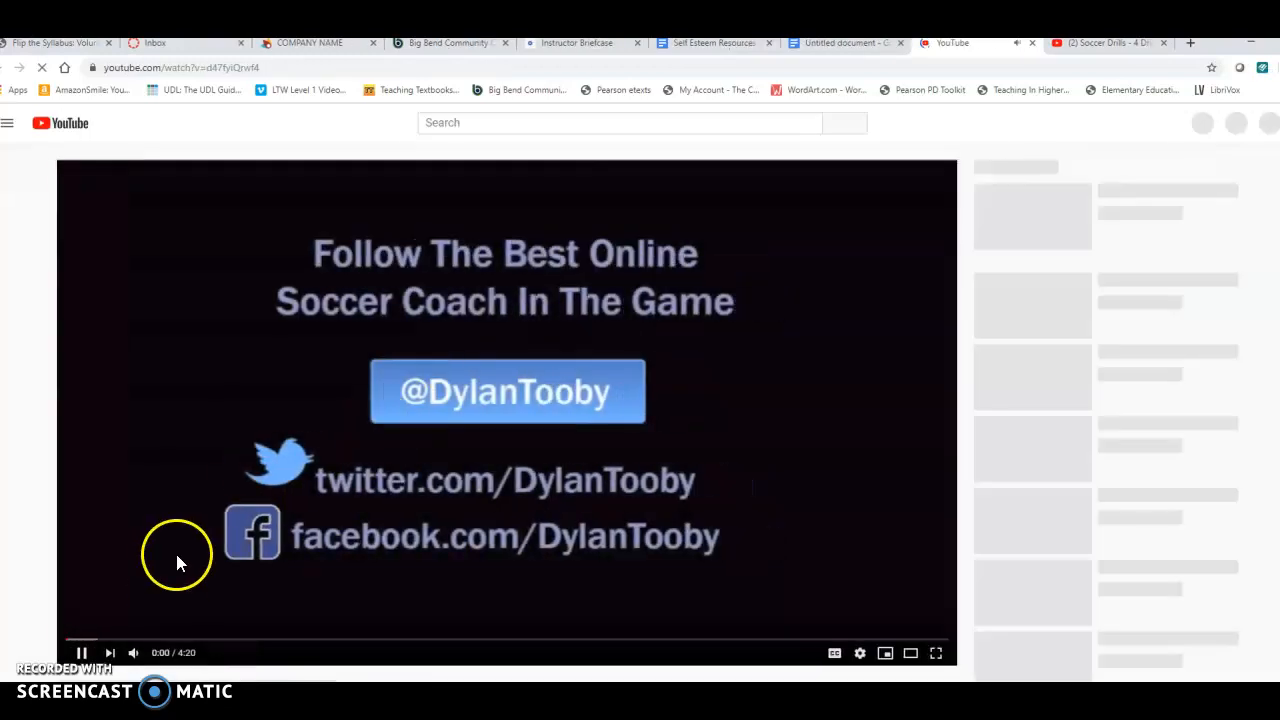
pyautogui.click(77, 652)
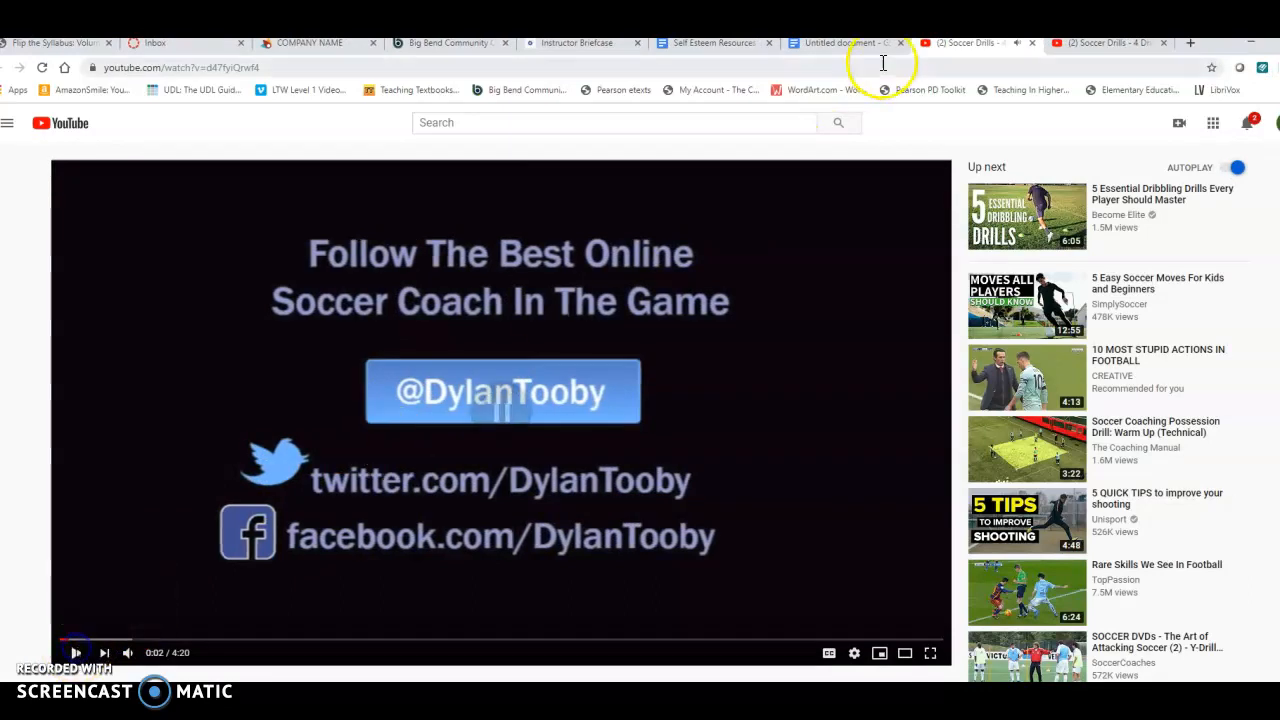
pyautogui.click(1030, 45)
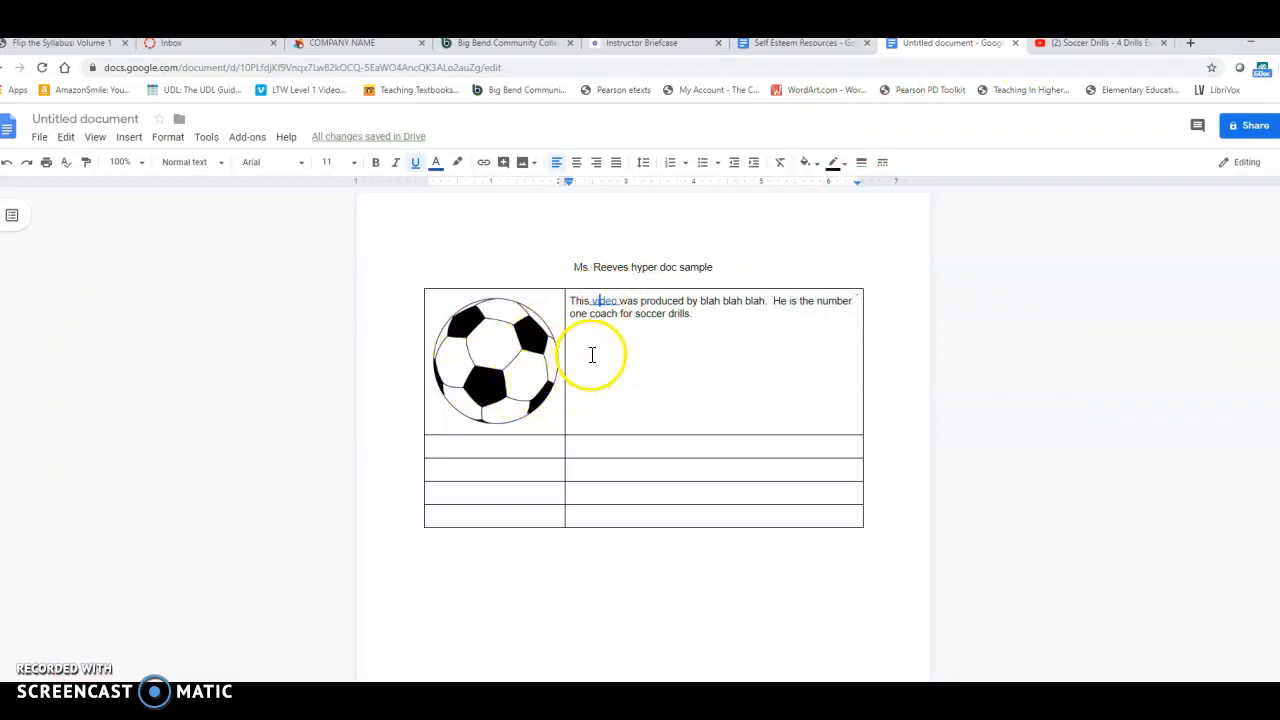
pyautogui.click(695, 318)
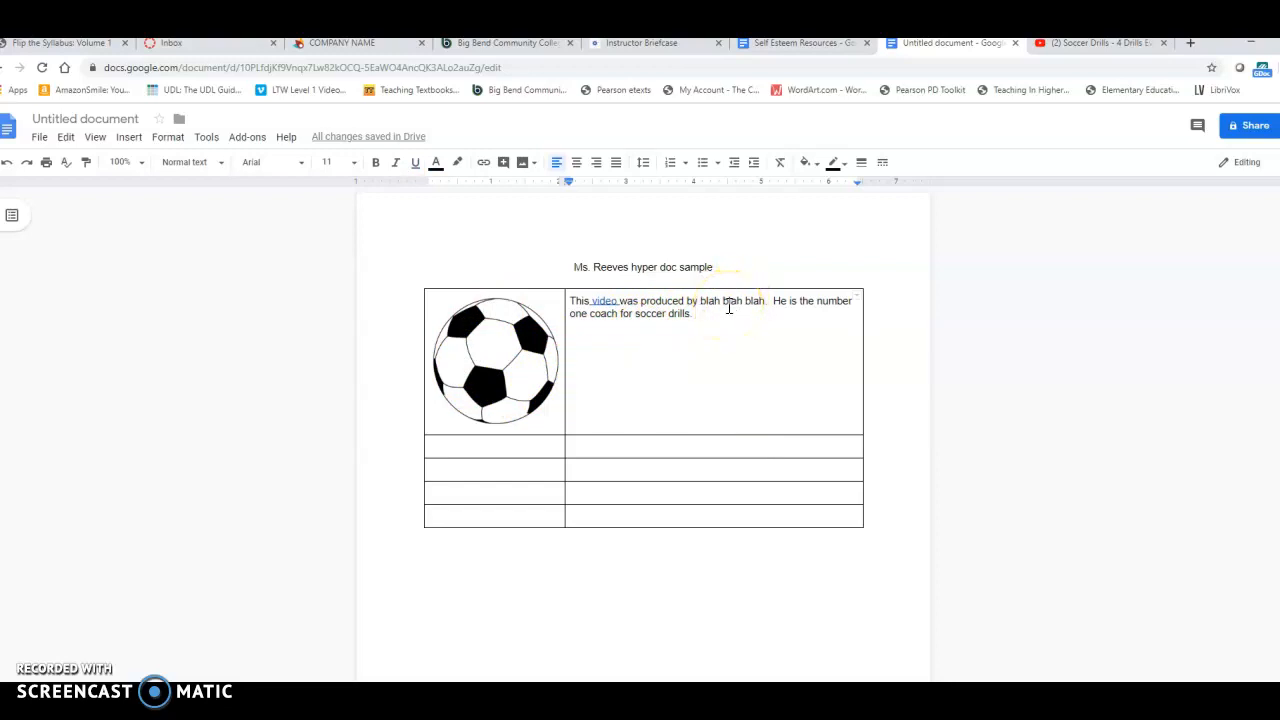
# Search the web for "basketball" images and insert the photo of a ball on an orange background in the cell below the soccer ball.
pyautogui.click(505, 454)
pyautogui.click(120, 140)
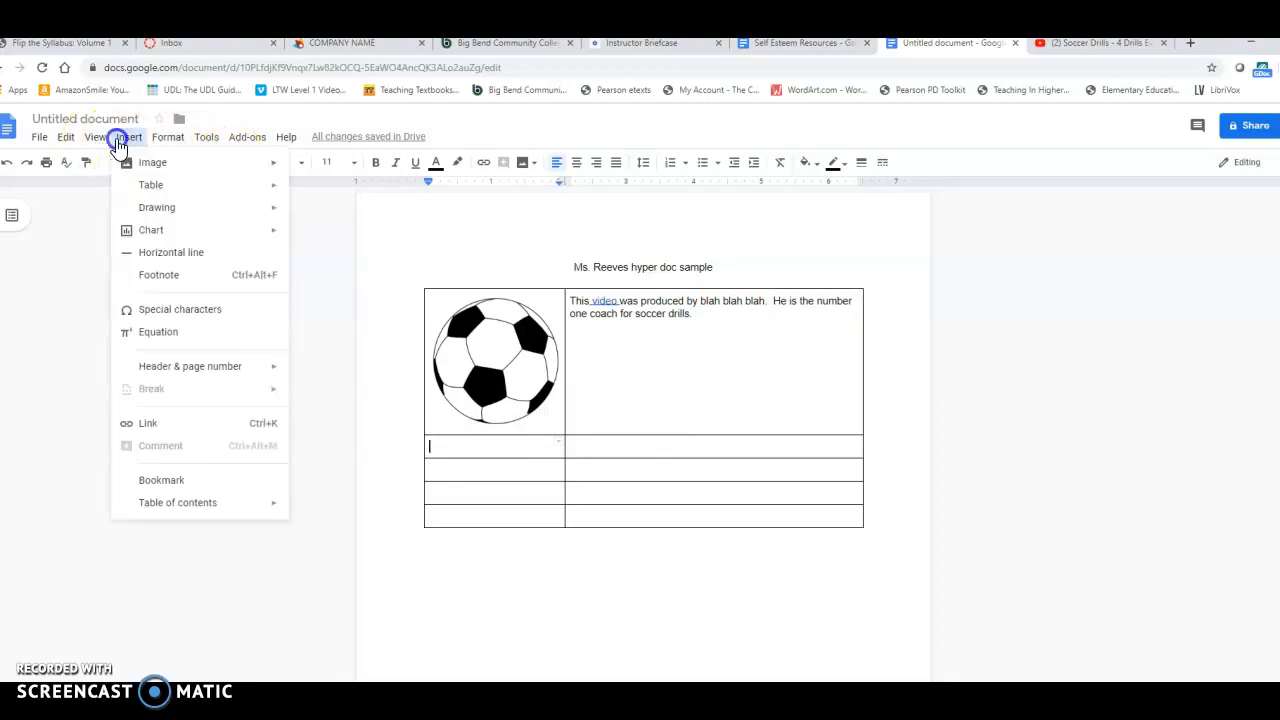
pyautogui.moveTo(150, 162)
pyautogui.click(334, 191)
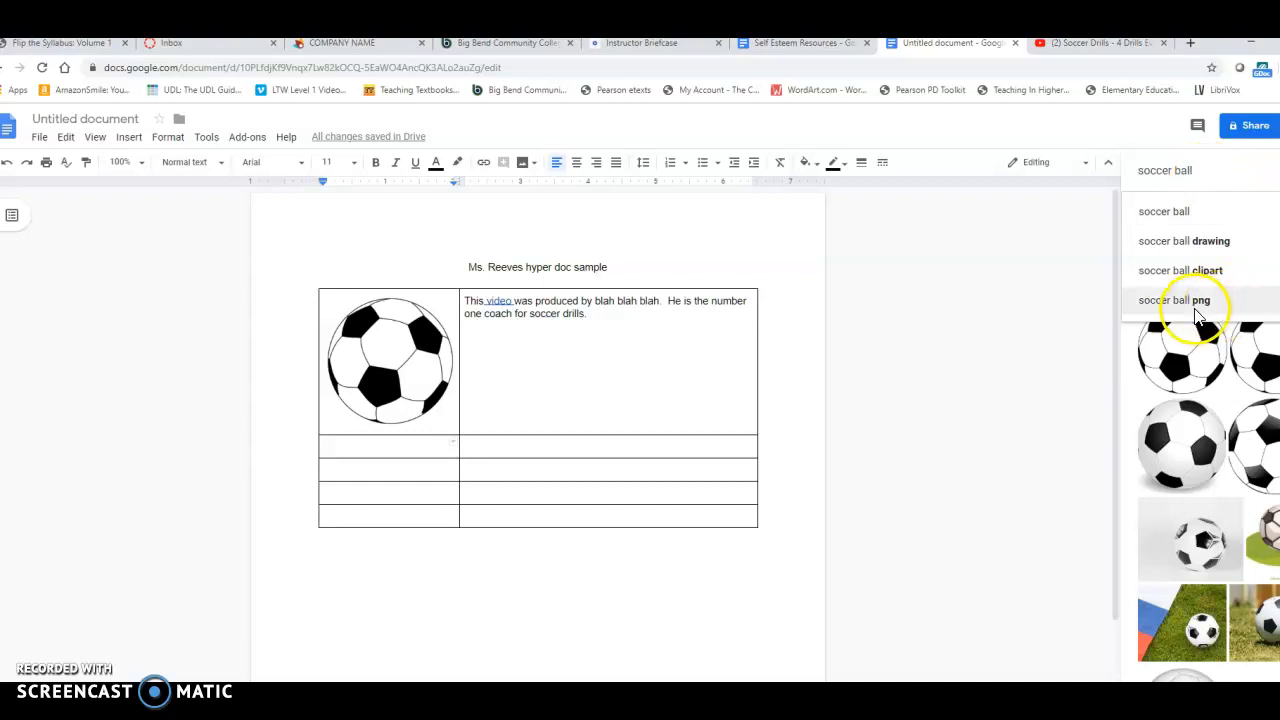
pyautogui.click(1117, 170)
pyautogui.write('ba')
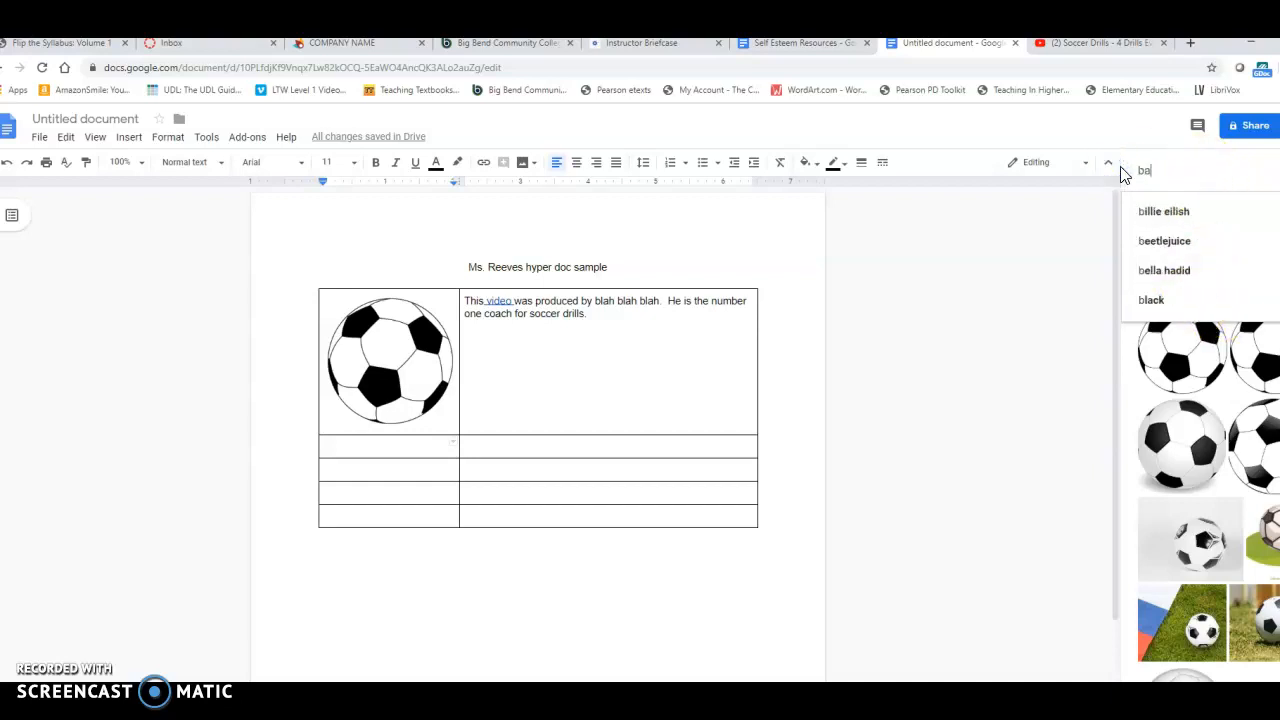
pyautogui.write('sketball')
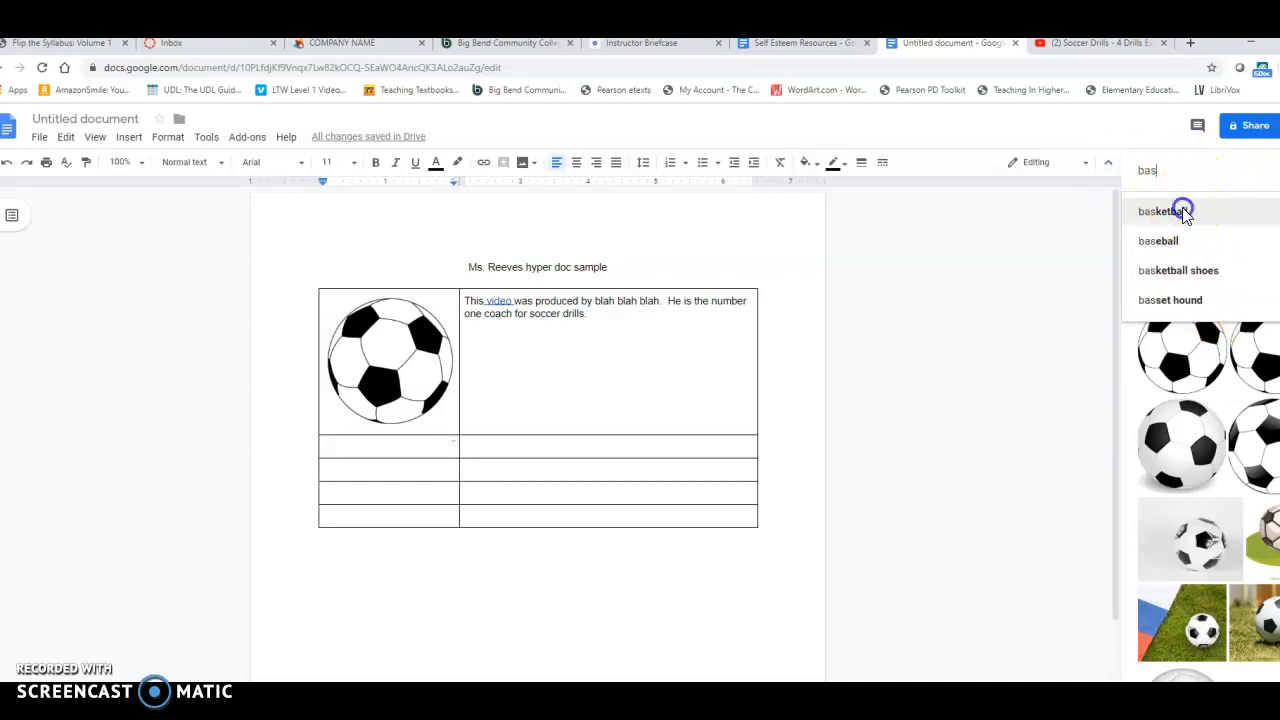
pyautogui.click(1171, 210)
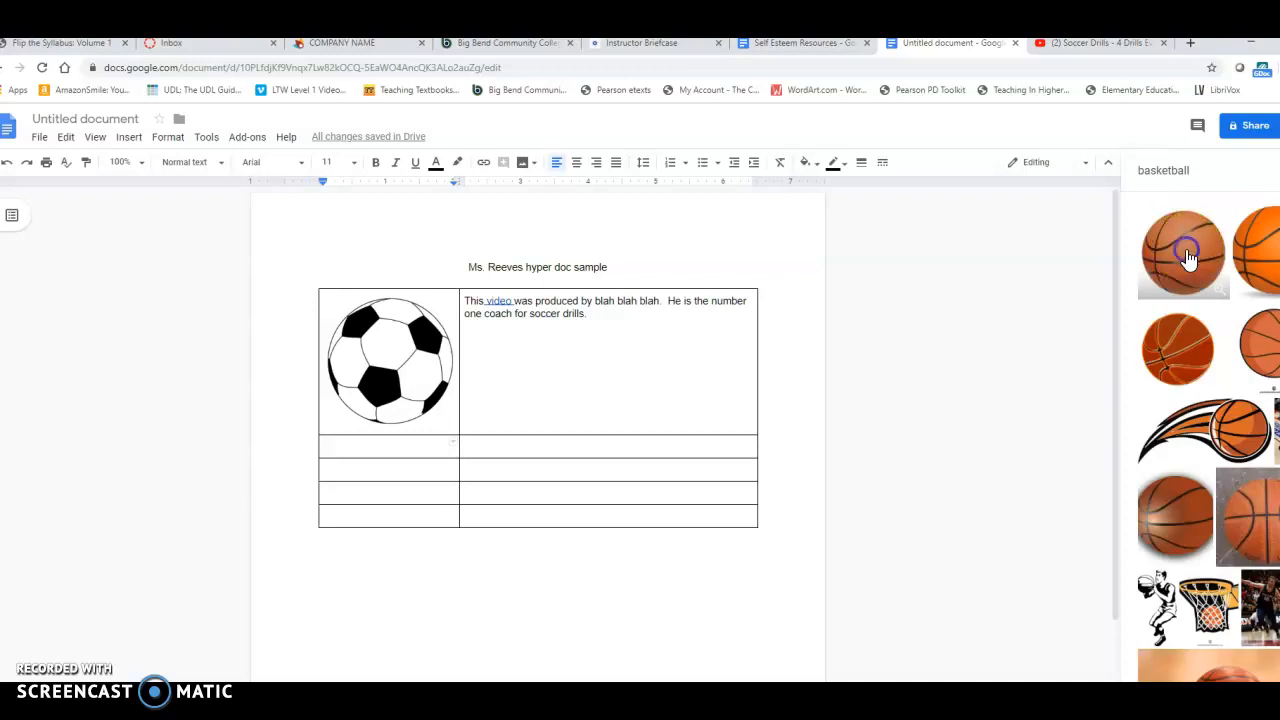
pyautogui.click(1186, 231)
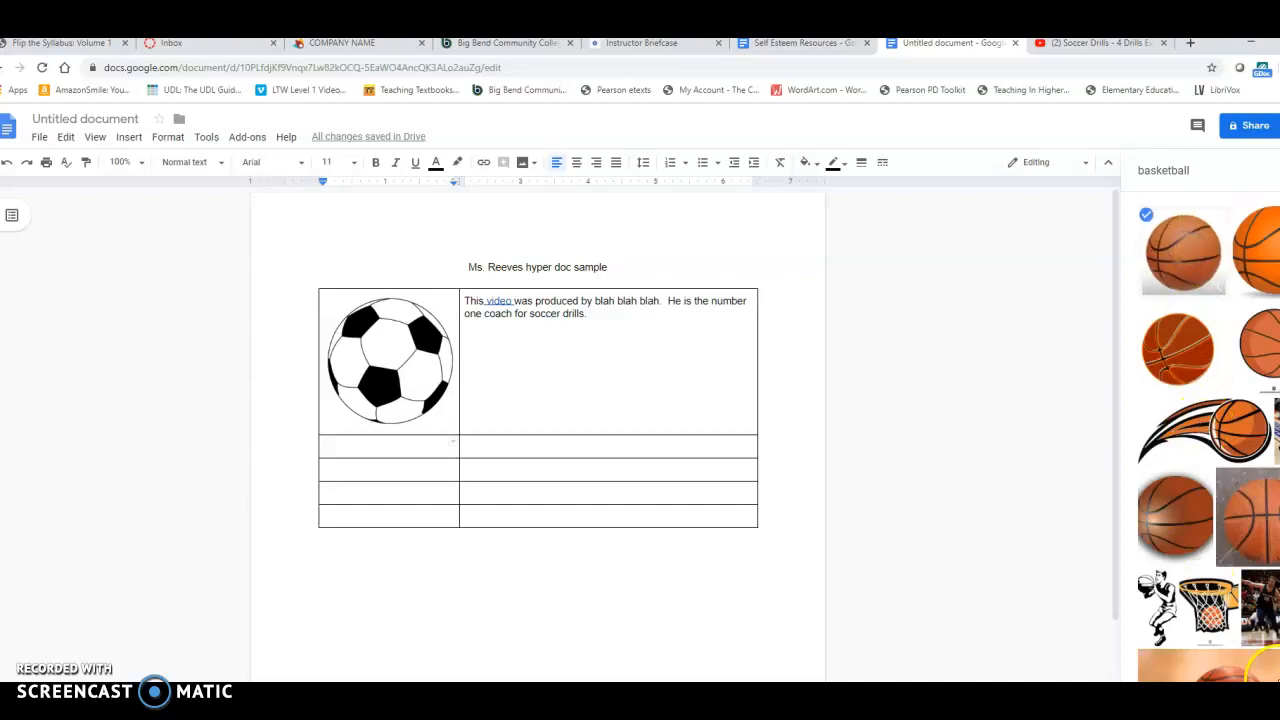
pyautogui.click(1260, 665)
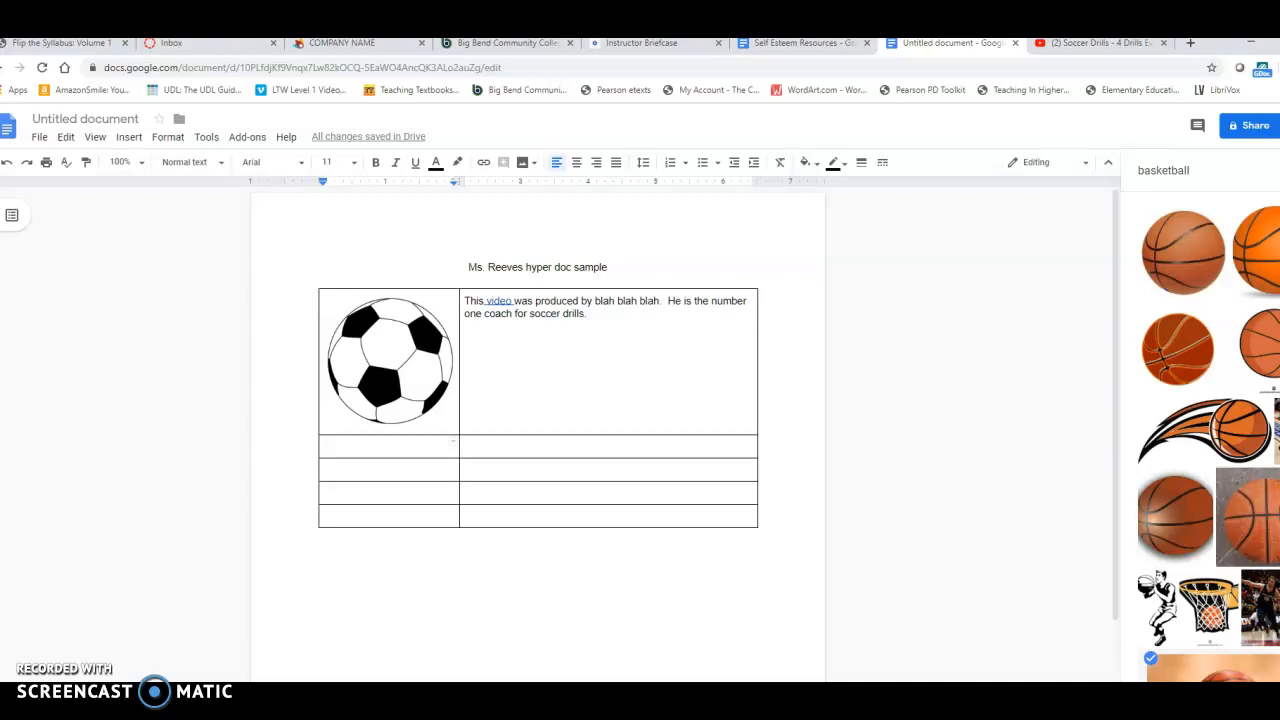
pyautogui.click(1270, 679)
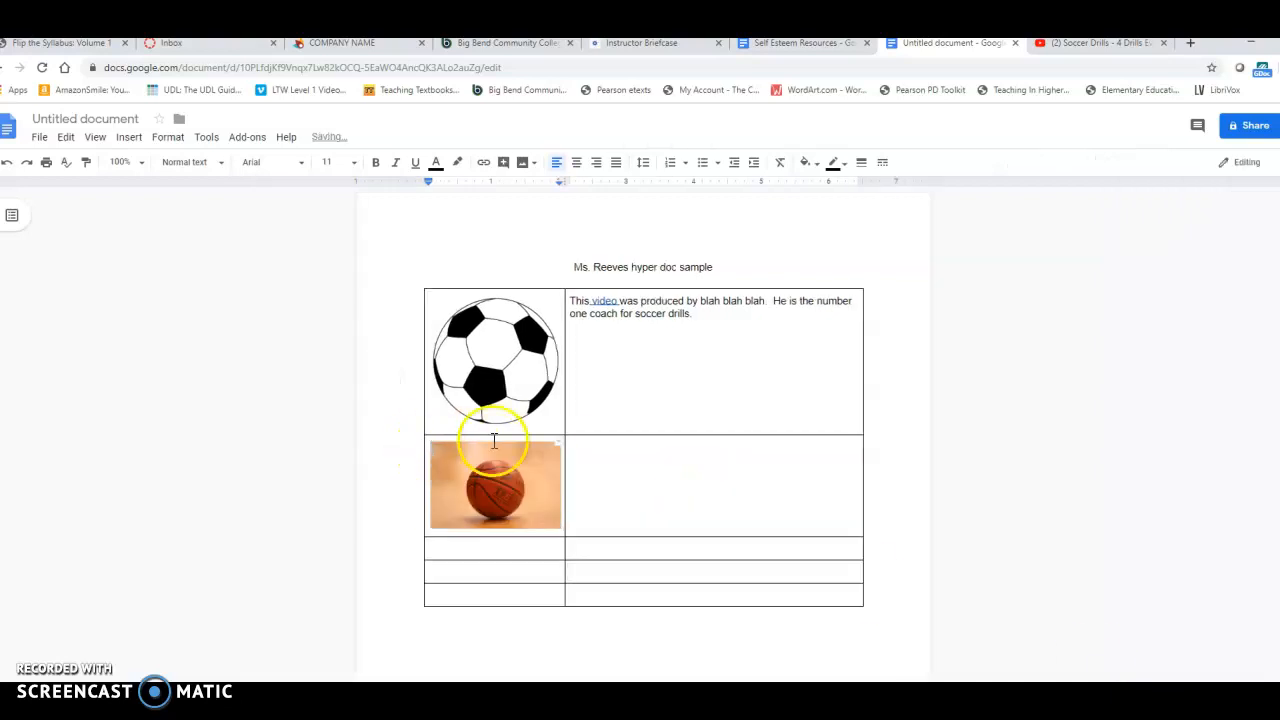
pyautogui.click(577, 457)
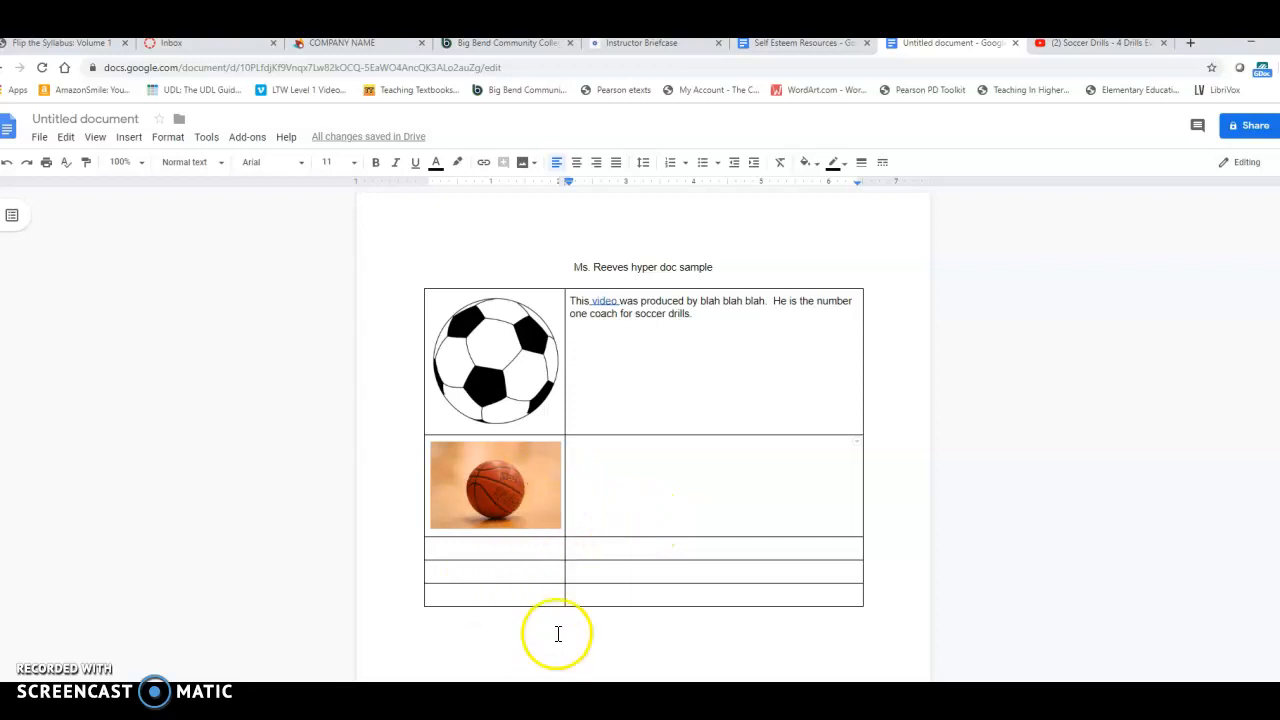
pyautogui.click(518, 546)
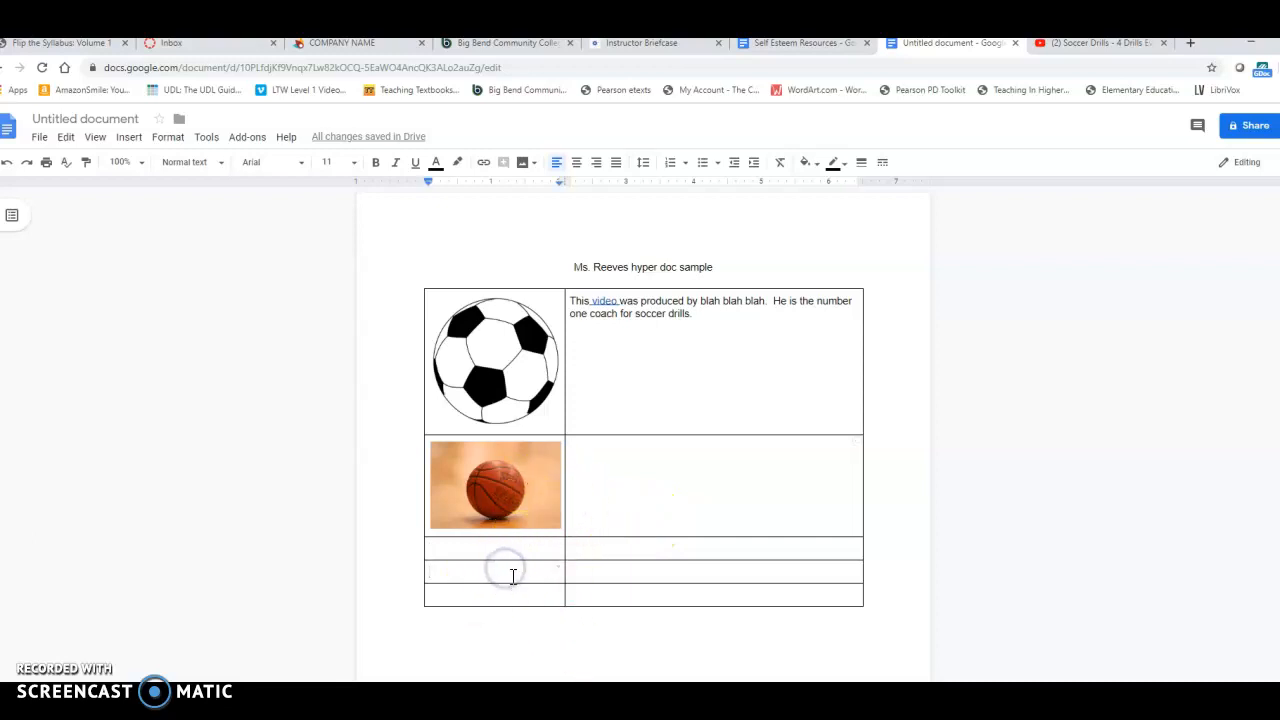
pyautogui.click(611, 596)
pyautogui.click(584, 520)
# Insert two additional rows among the blank table rows beneath the basketball row.
pyautogui.click(526, 548)
pyautogui.rightClick(461, 548)
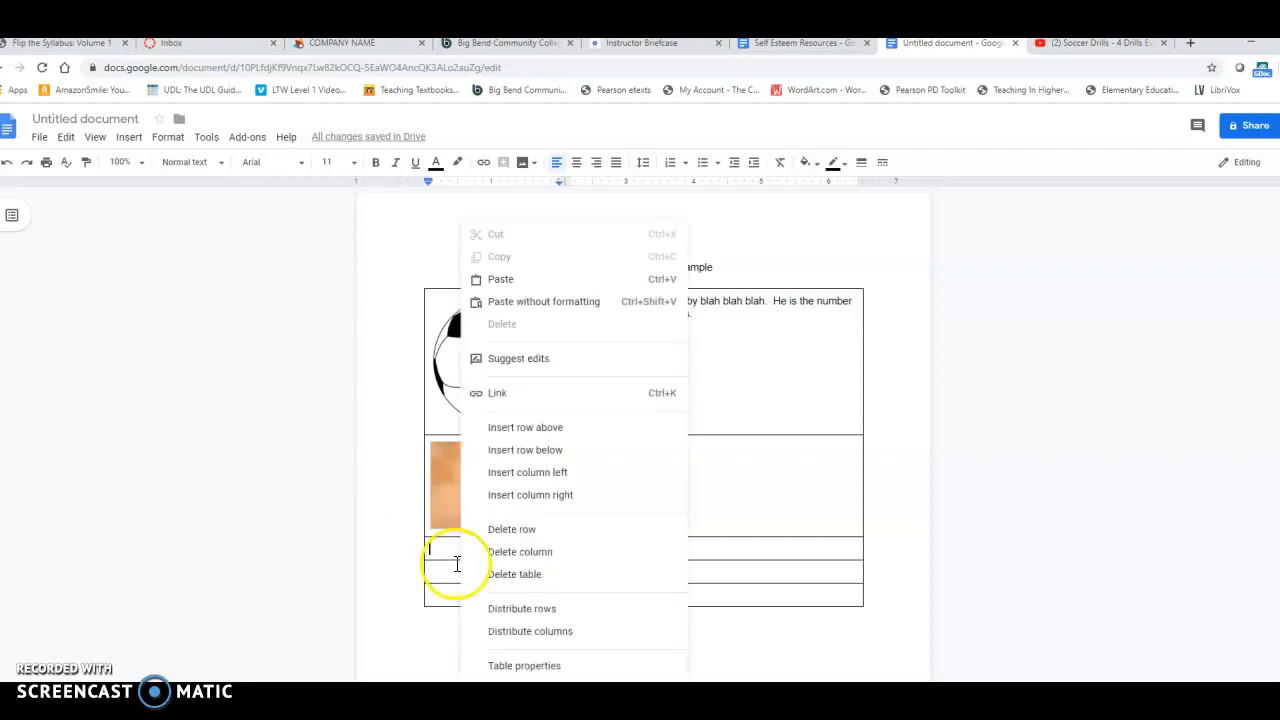
pyautogui.click(445, 552)
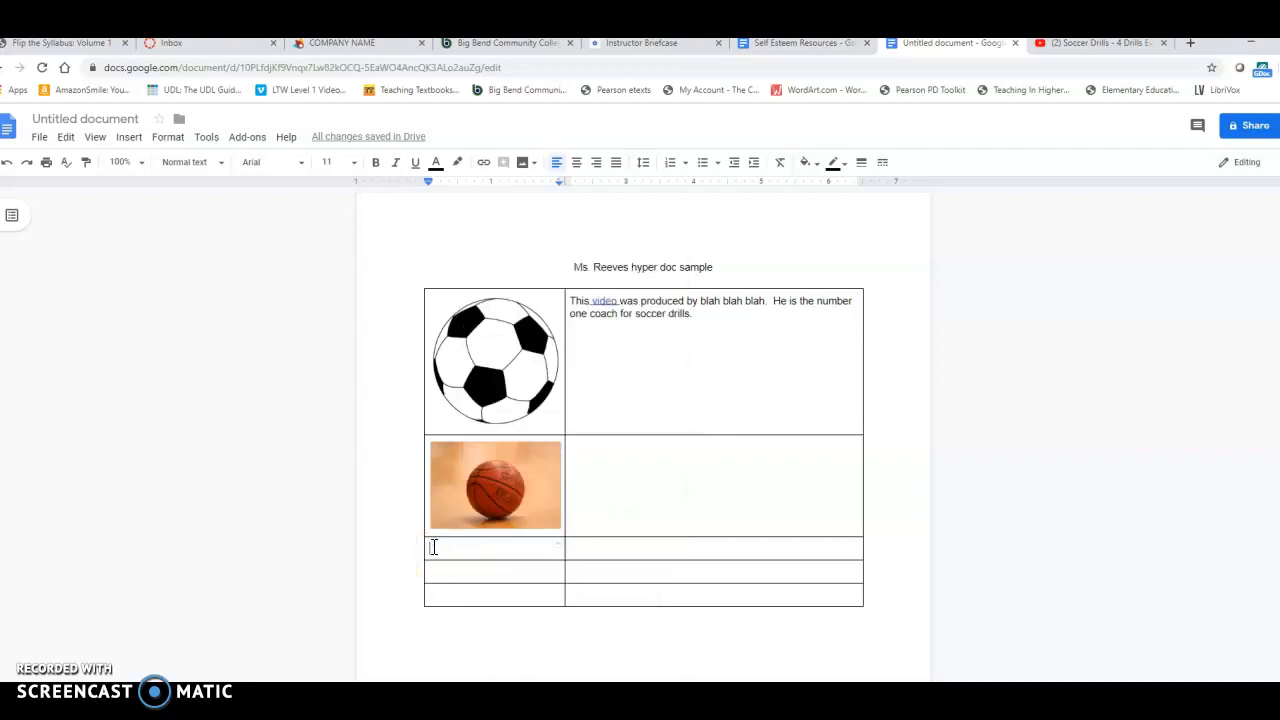
pyautogui.rightClick(433, 550)
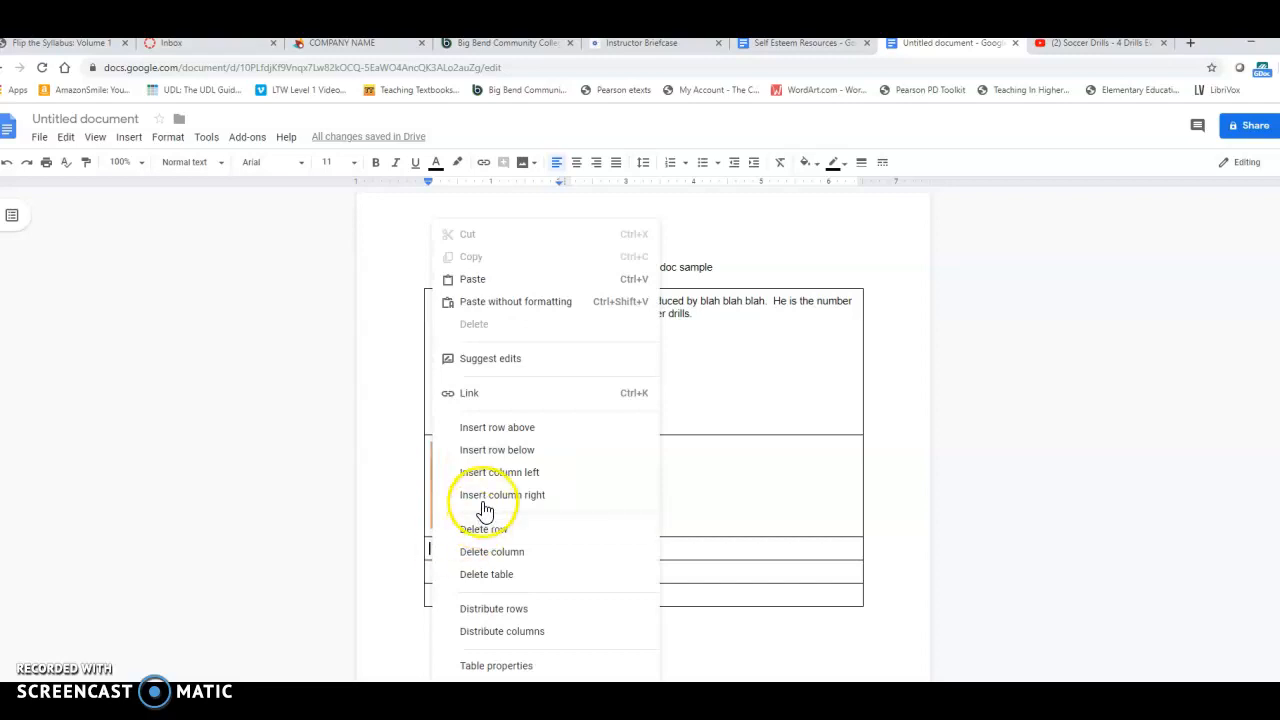
pyautogui.click(494, 452)
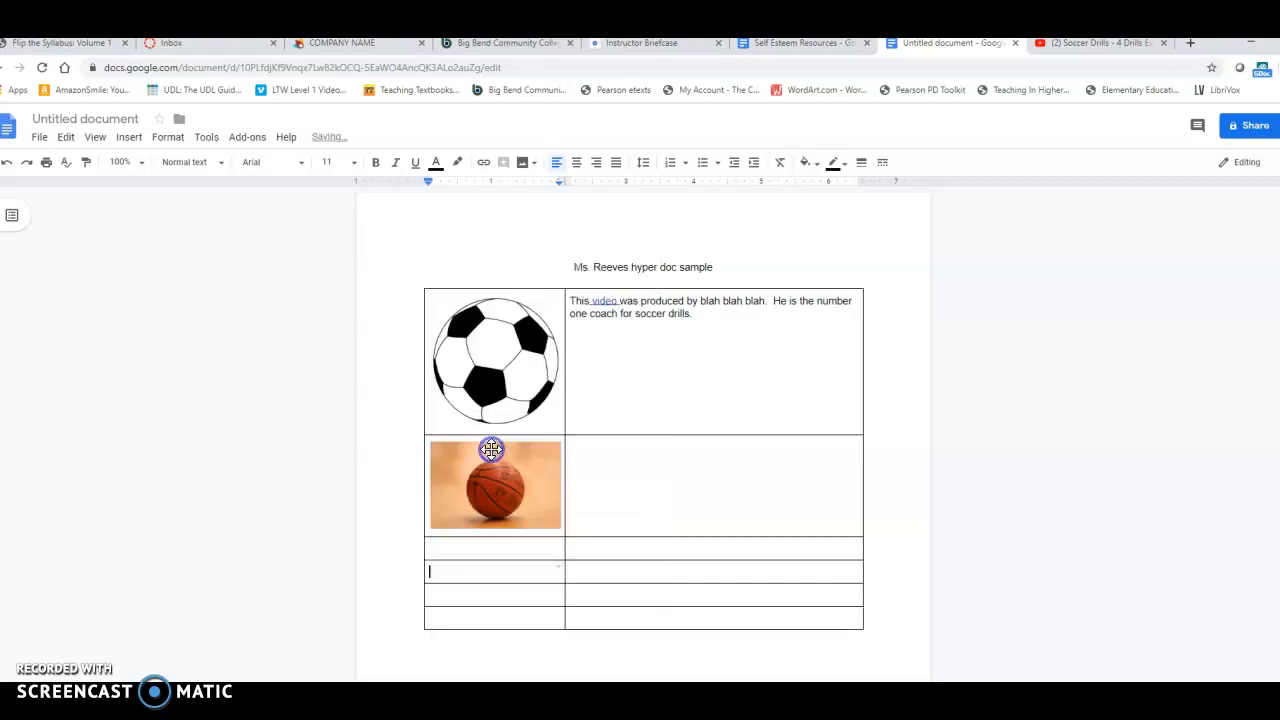
pyautogui.click(444, 573)
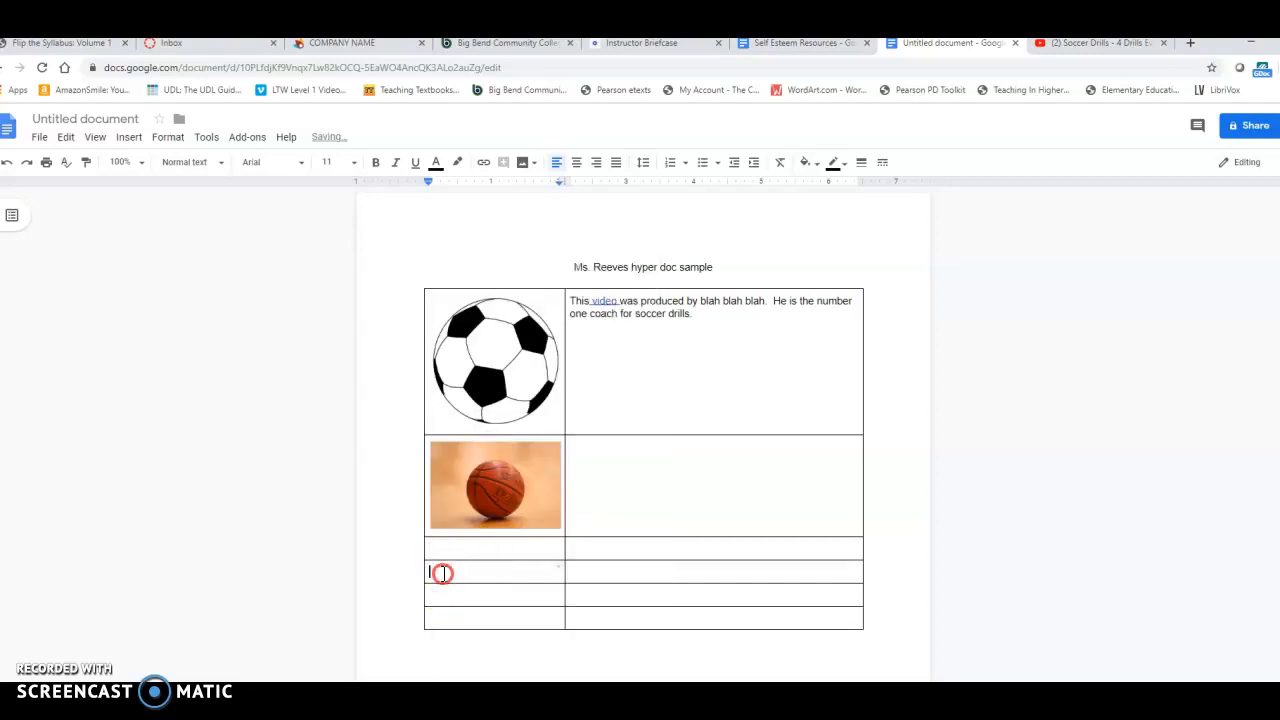
pyautogui.rightClick(442, 573)
pyautogui.click(491, 446)
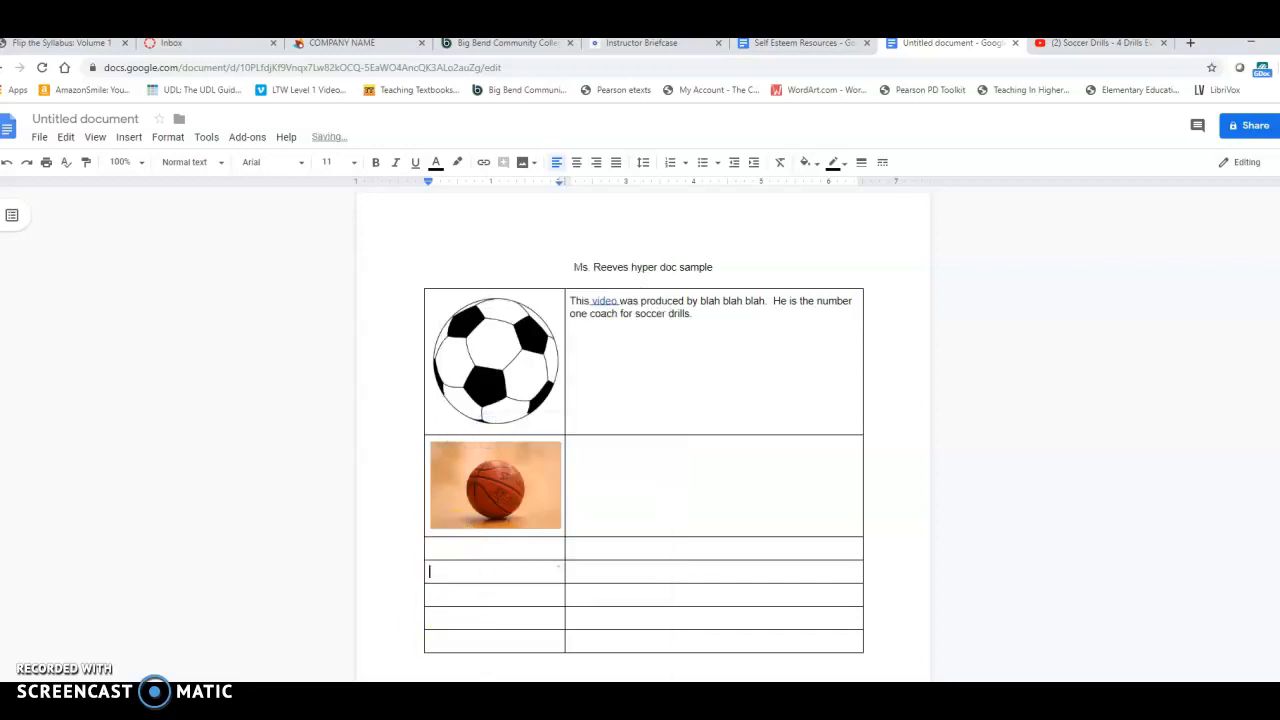
pyautogui.click(458, 347)
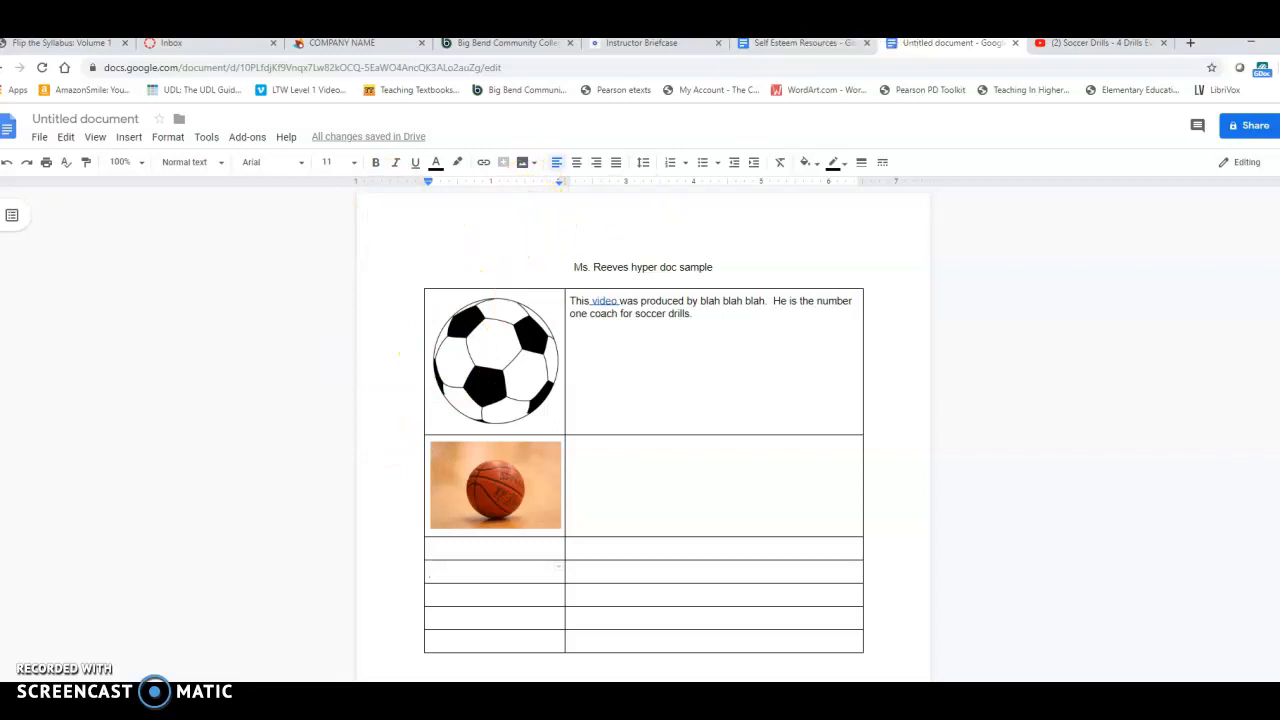
# Rename the untitled document with the teacher's title and surname followed by "sample".
pyautogui.click(108, 119)
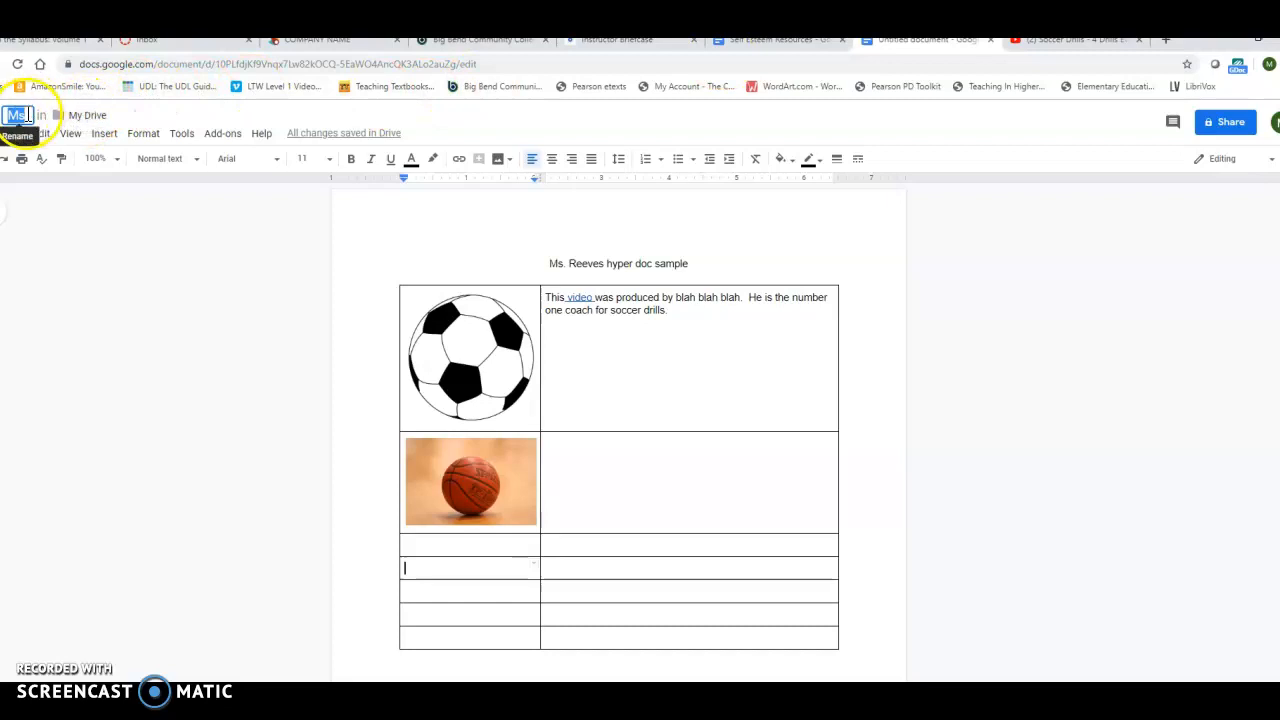
pyautogui.click(27, 116)
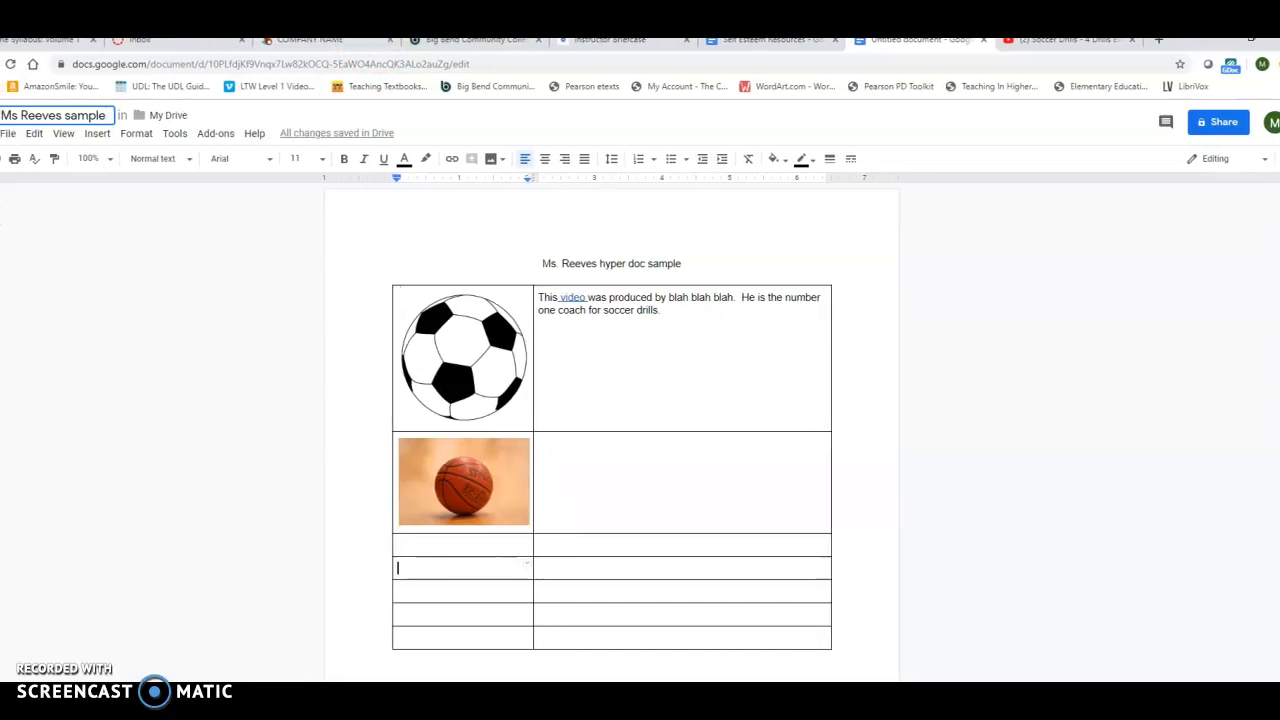
pyautogui.press('Return')
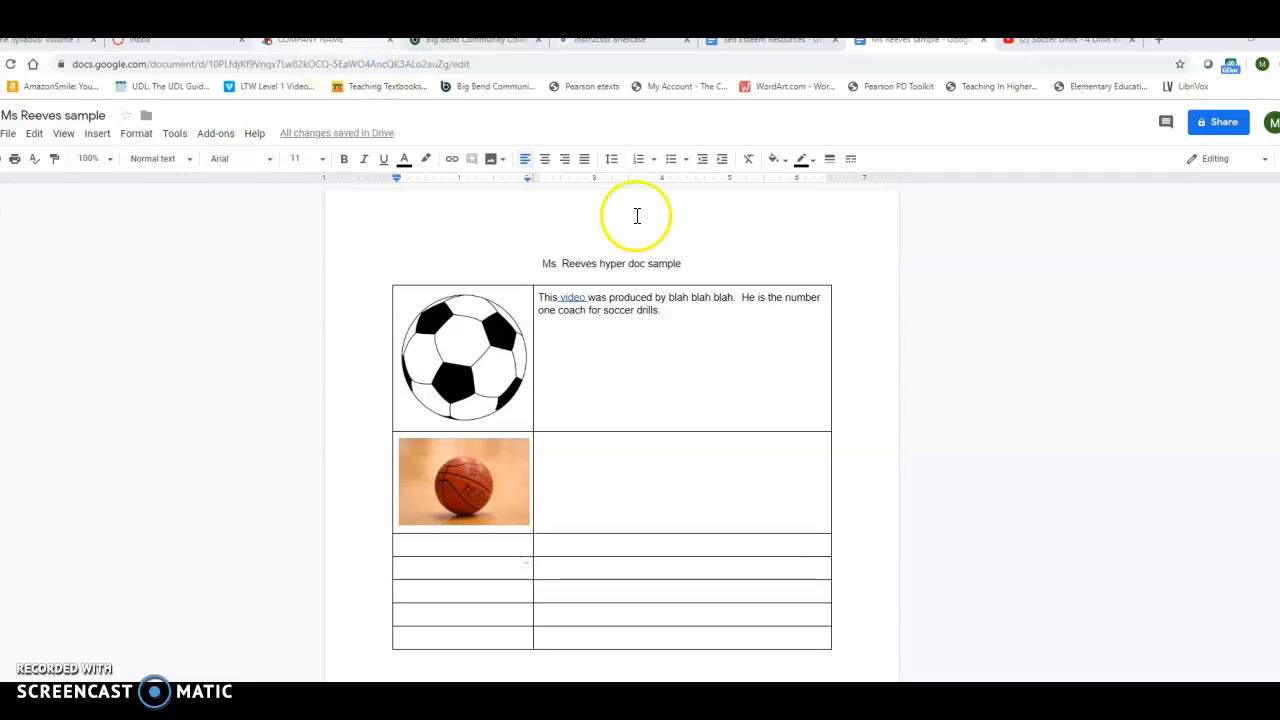
# In the advanced sharing settings, select "On - Anyone with the link" for link sharing and open the access level choices.
pyautogui.click(1212, 128)
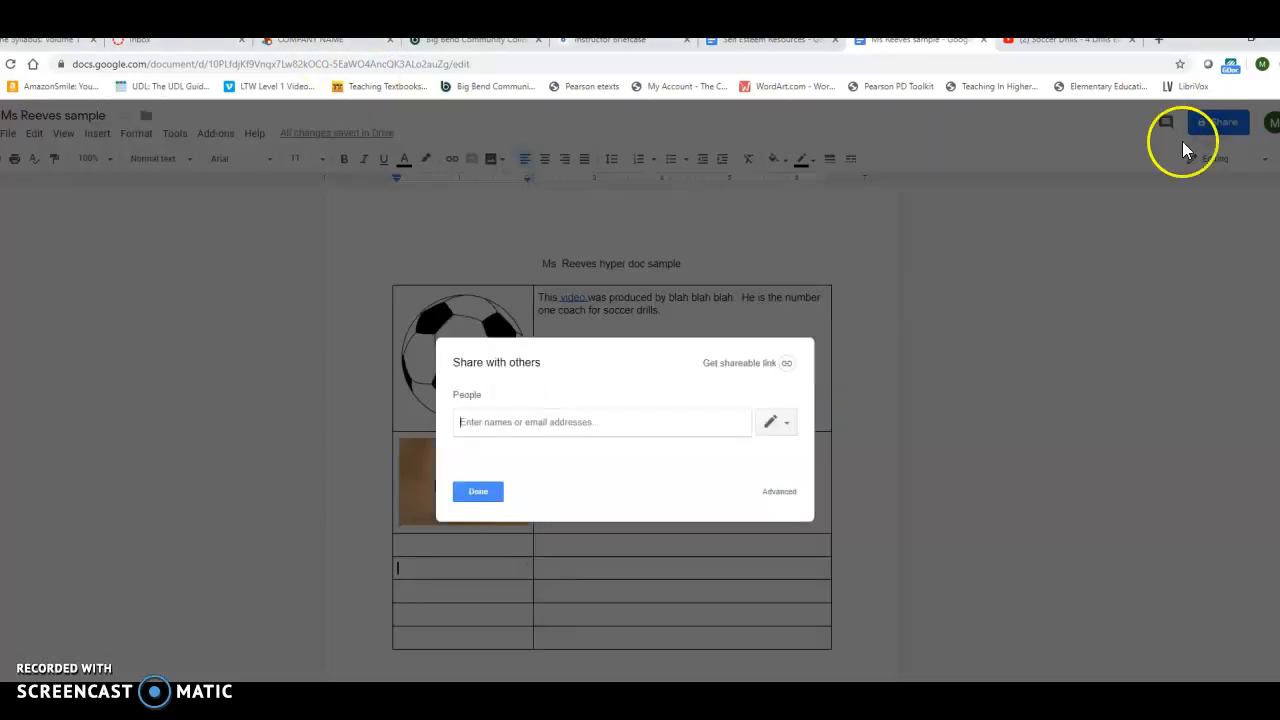
pyautogui.click(780, 495)
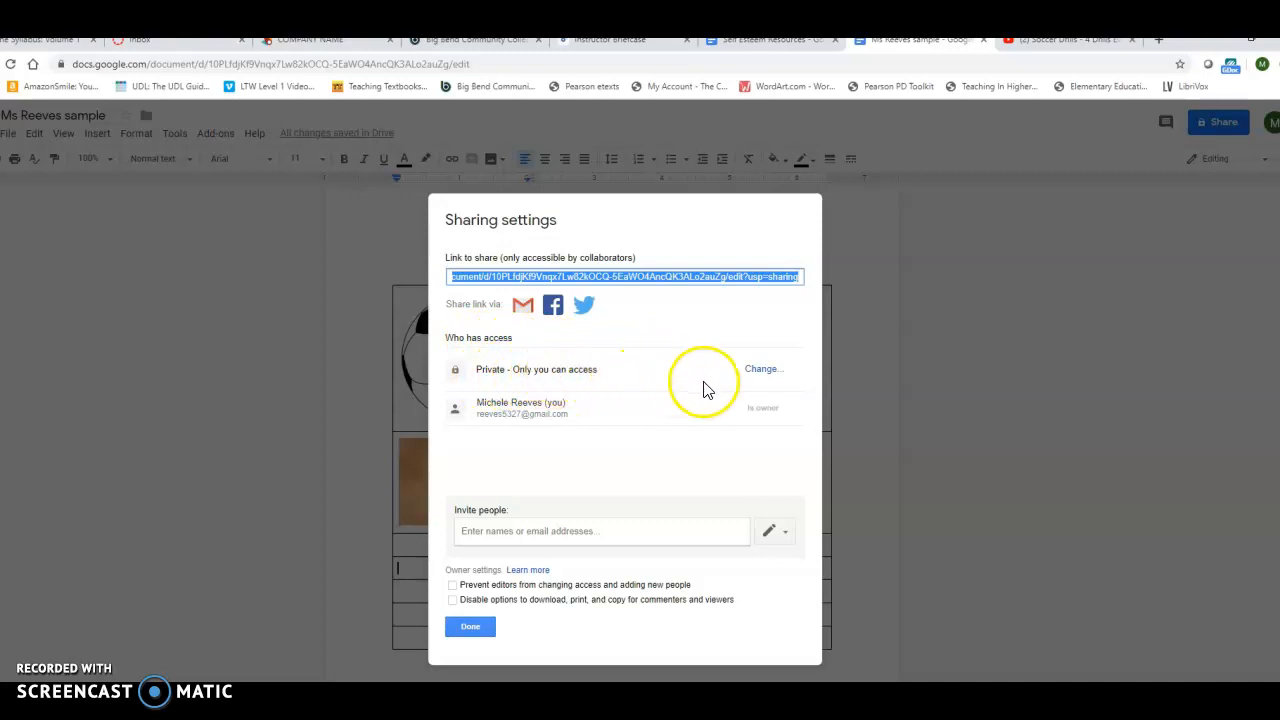
pyautogui.click(760, 372)
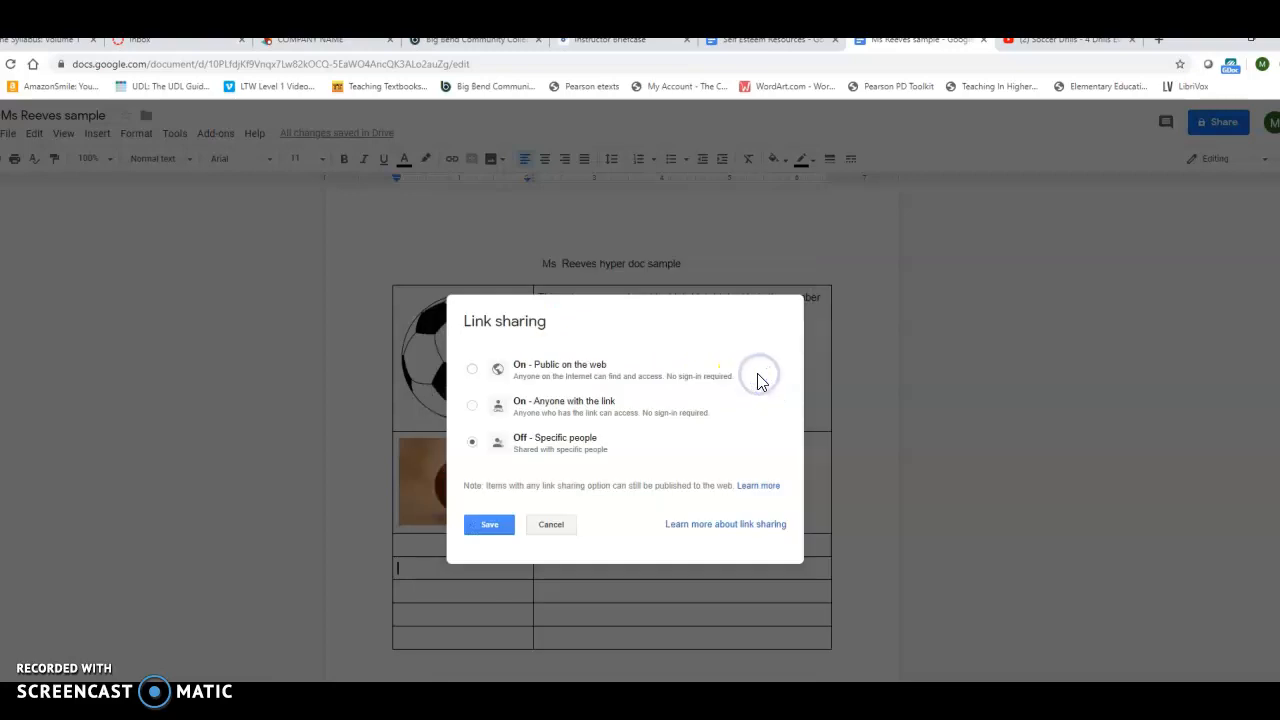
pyautogui.click(475, 405)
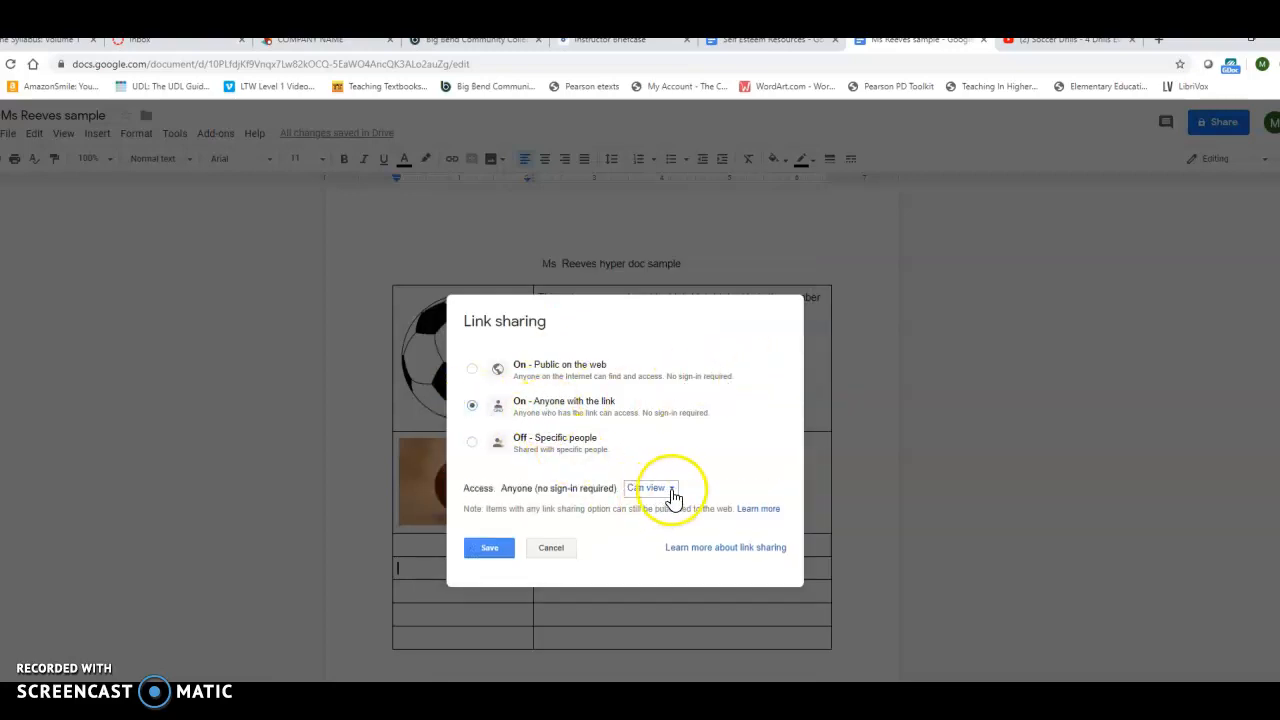
pyautogui.click(671, 490)
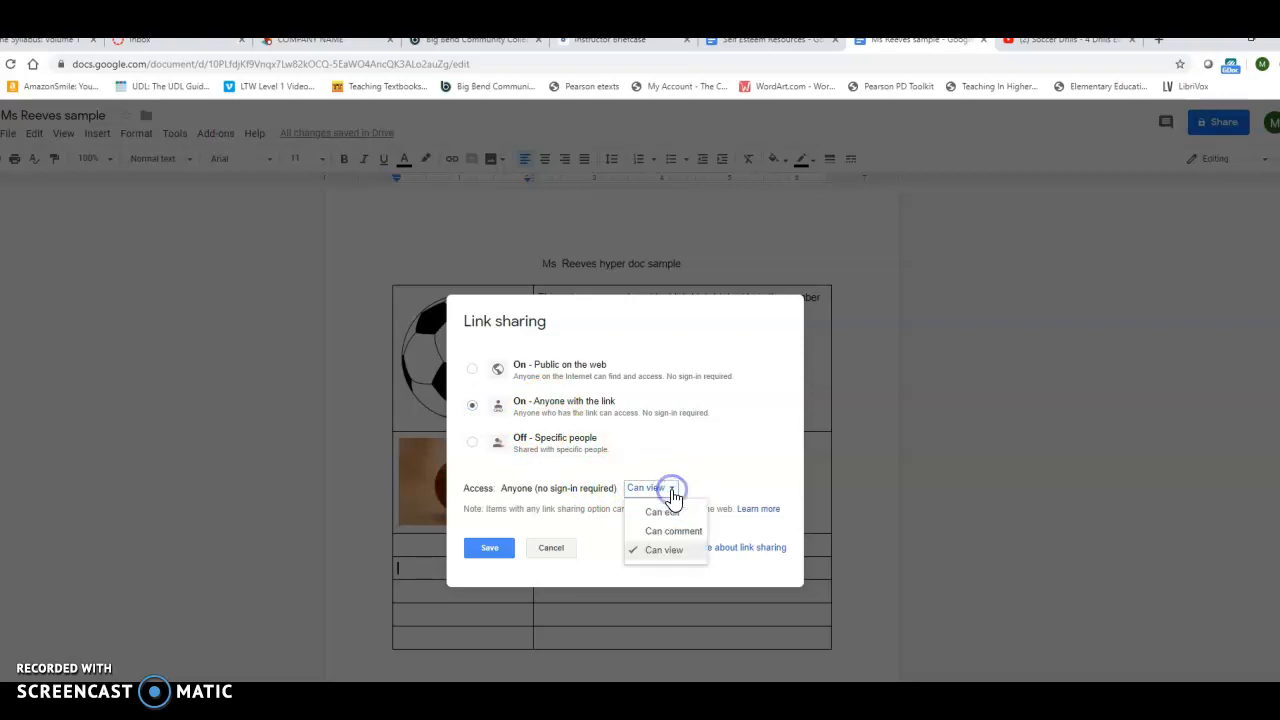